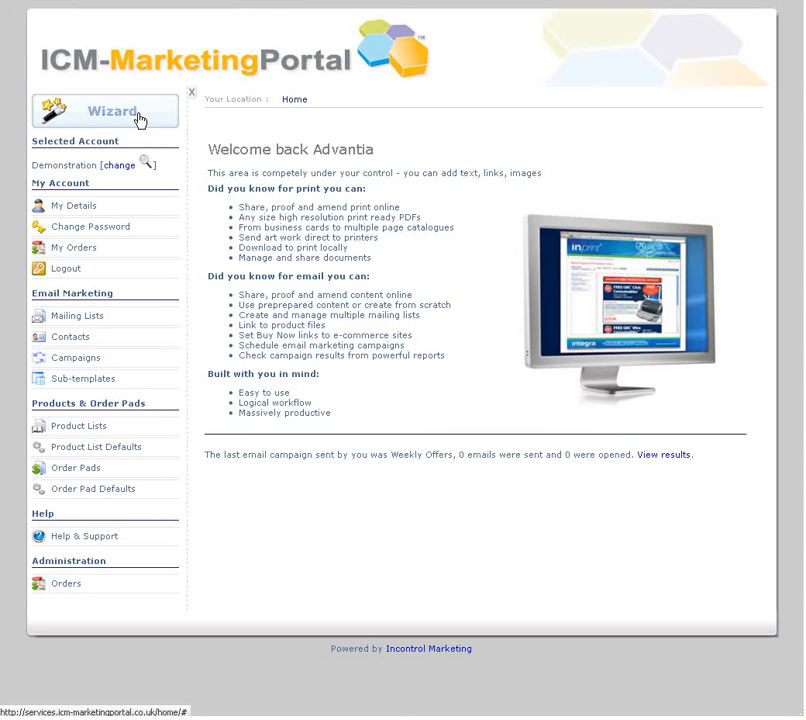
- Review the mailing lists' contact custom fields and the columns of the Demonstration Contacts spreadsheet
left_click(88, 318)
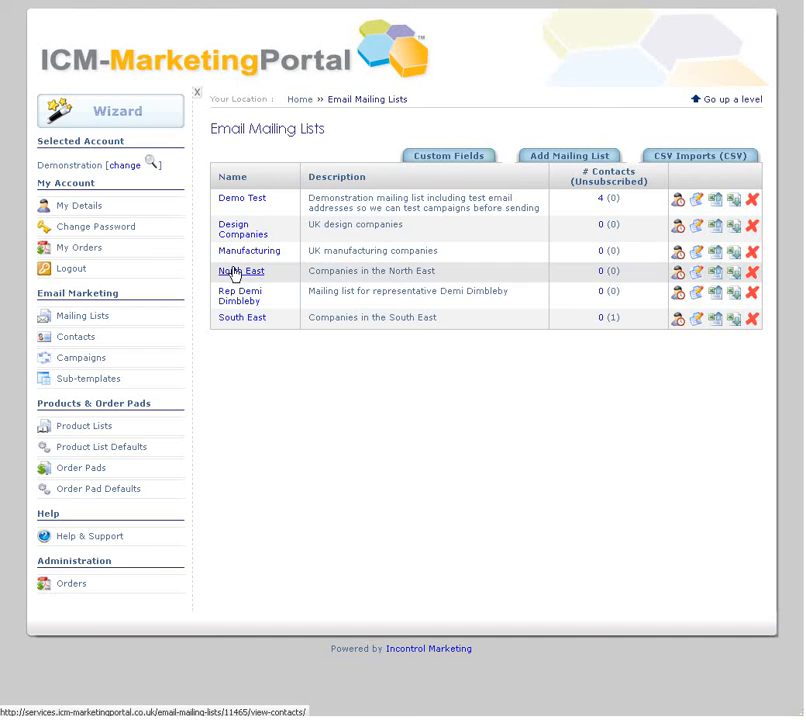
left_click(437, 380)
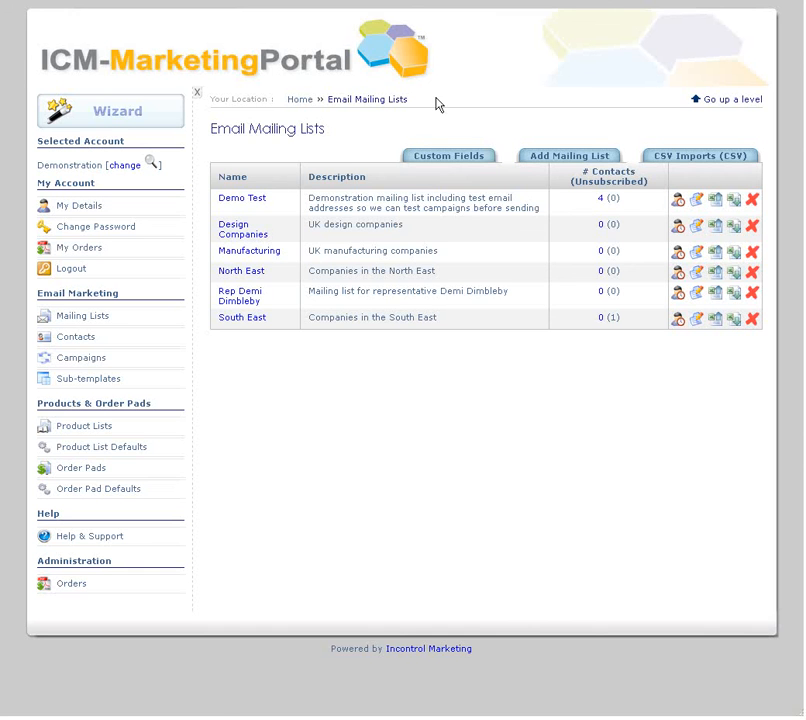
left_click(437, 155)
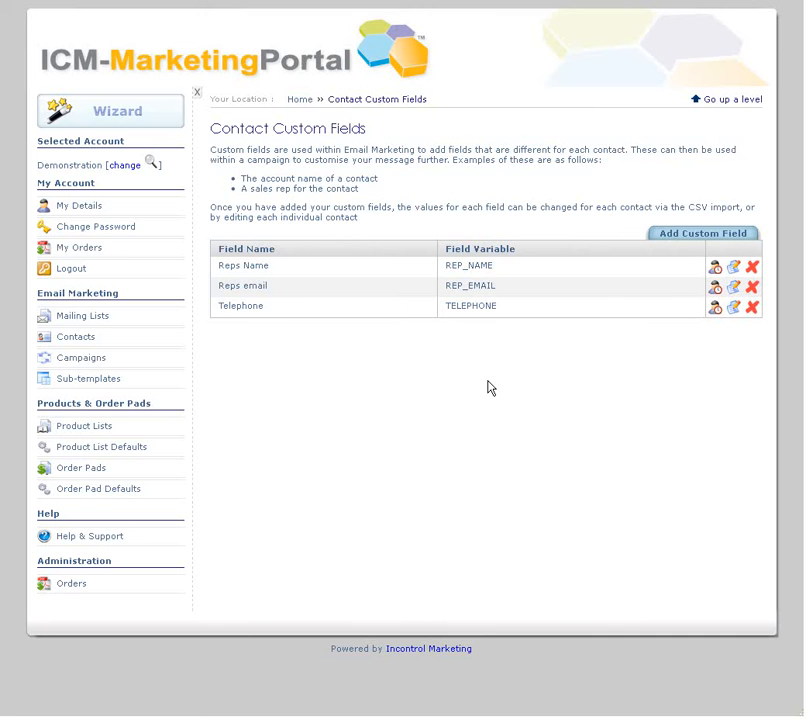
key("alt+Left")
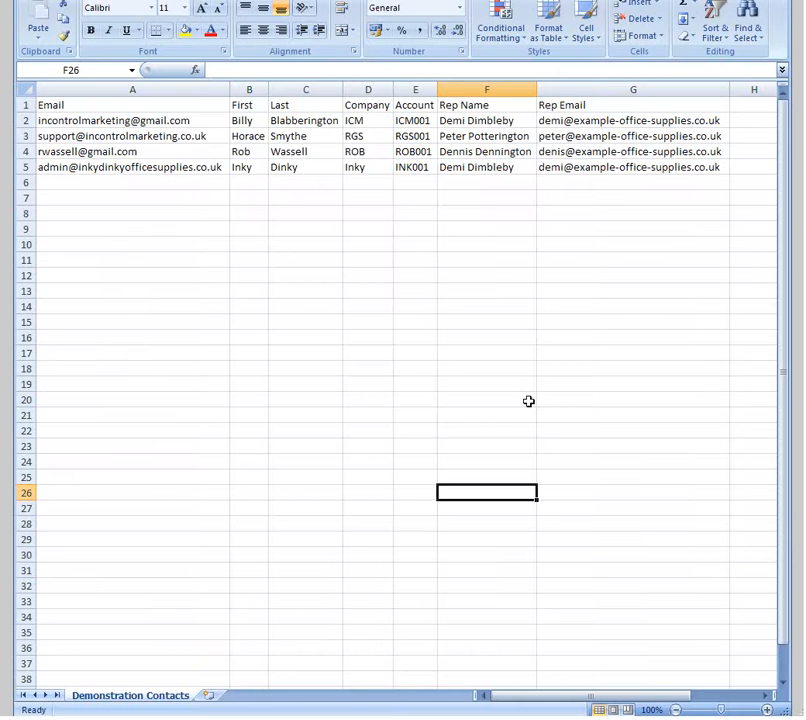
left_click(533, 380)
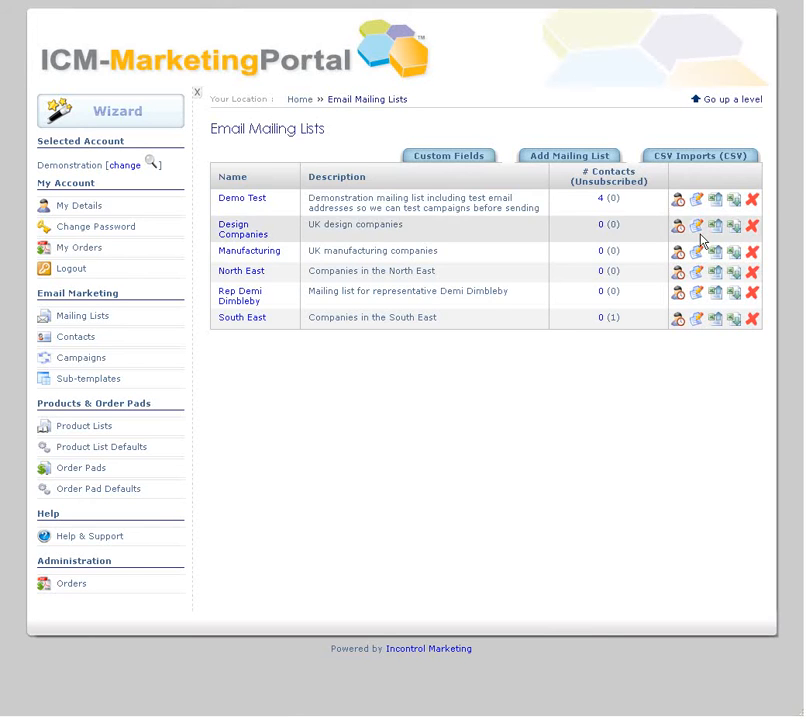
- Upload the contacts CSV file to the Demo Test mailing list, ignoring line 1 and accepting the sending guide
left_click(720, 205)
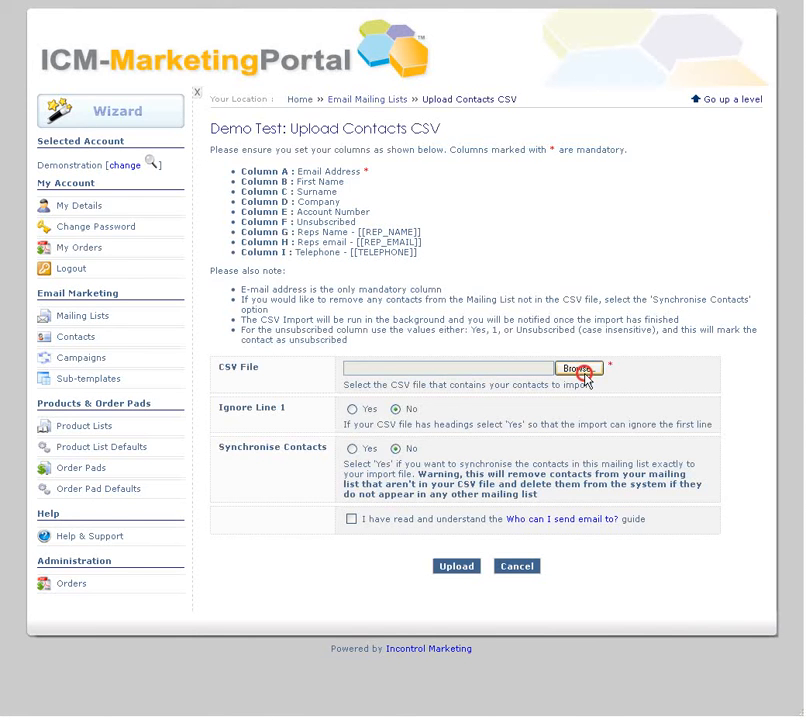
left_click(579, 368)
double_click(104, 5)
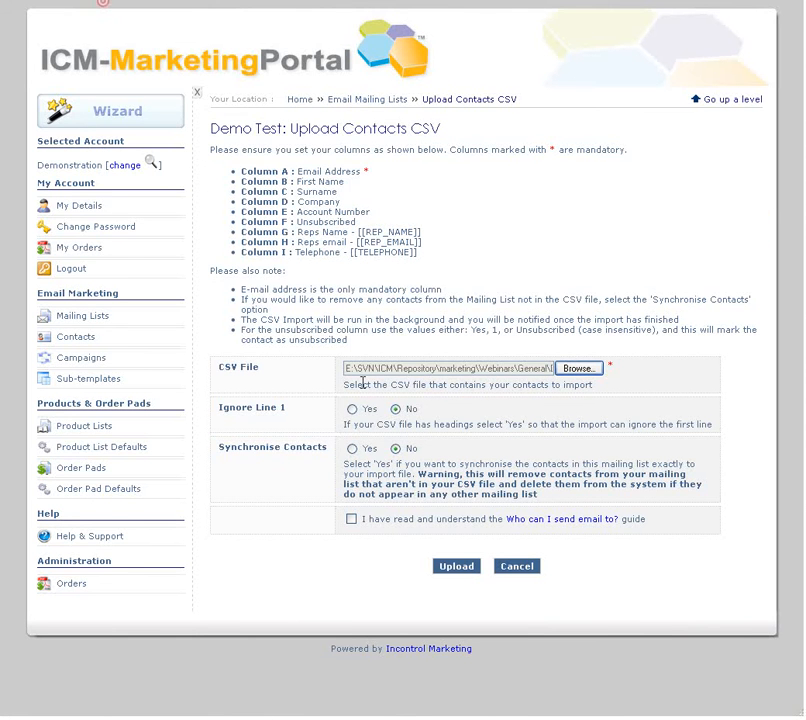
left_click(352, 409)
left_click(352, 519)
left_click(455, 568)
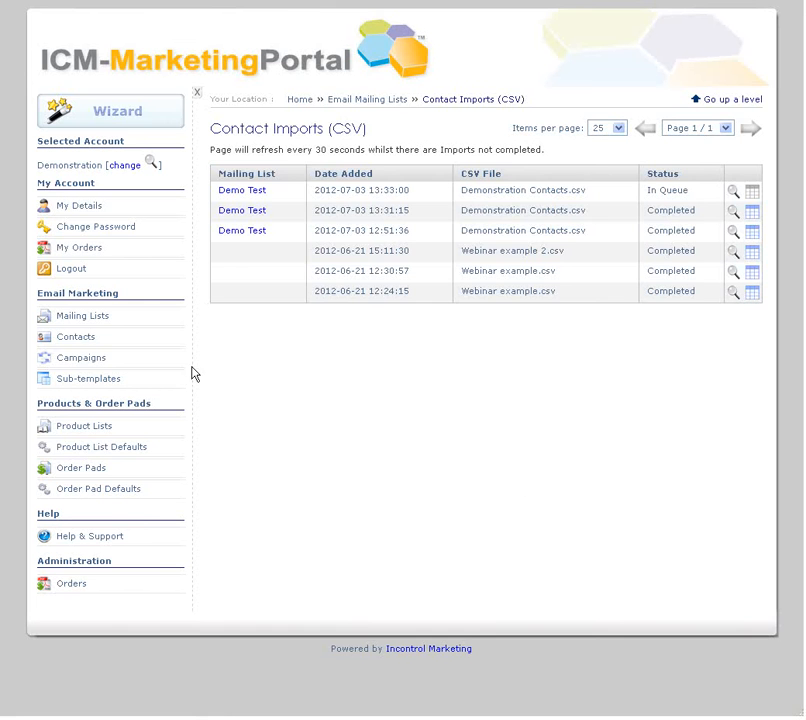
- Search the email contacts by a contact's surname
left_click(88, 337)
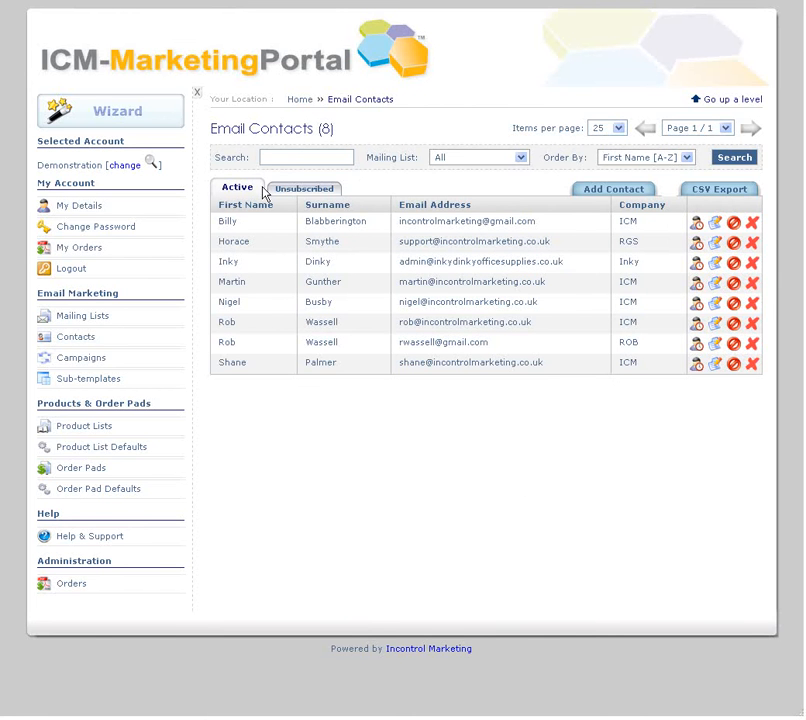
left_click(274, 157)
type("wassell")
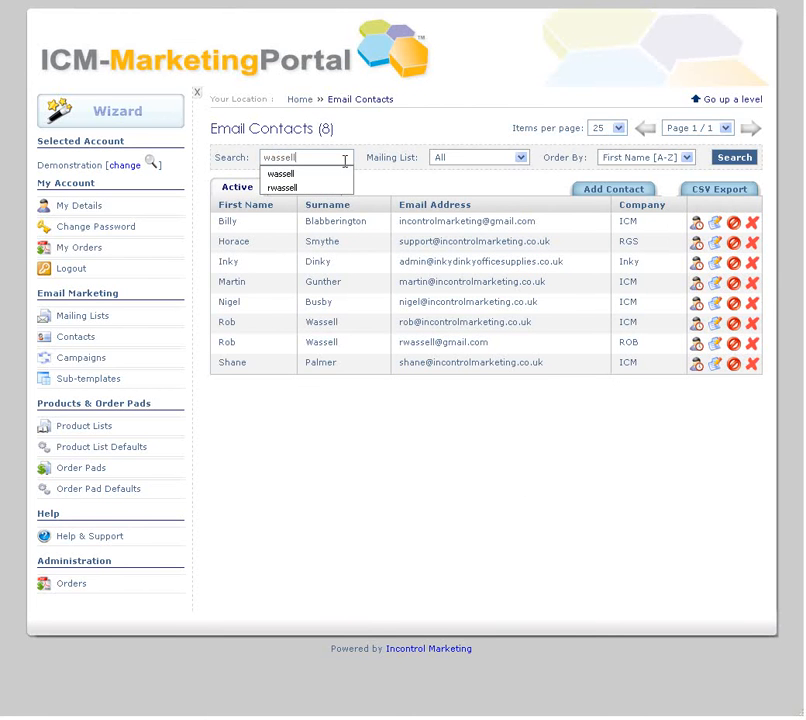
left_click(730, 162)
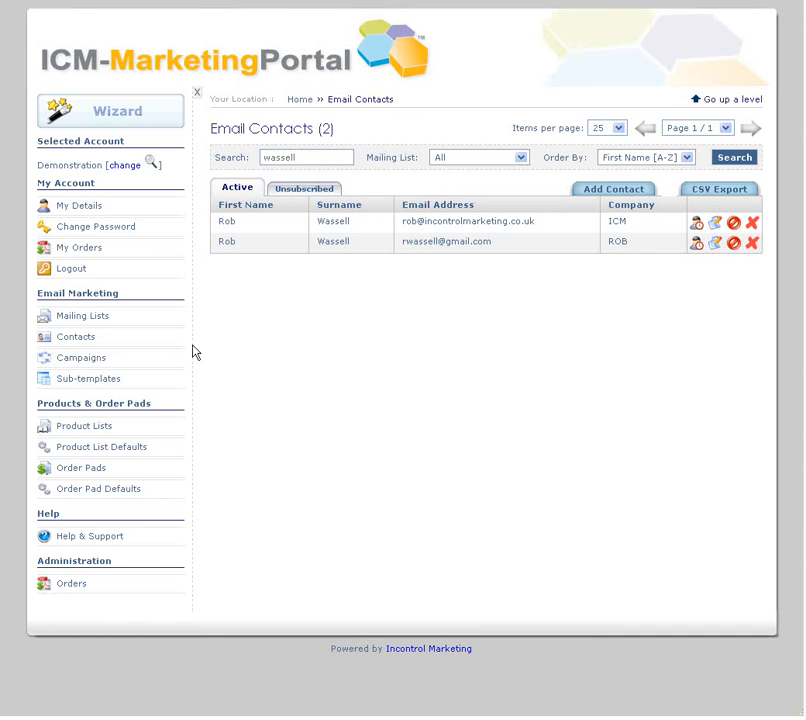
- Edit the details of the campaign New Campaign, using Reps Name as the From Name custom field
left_click(90, 362)
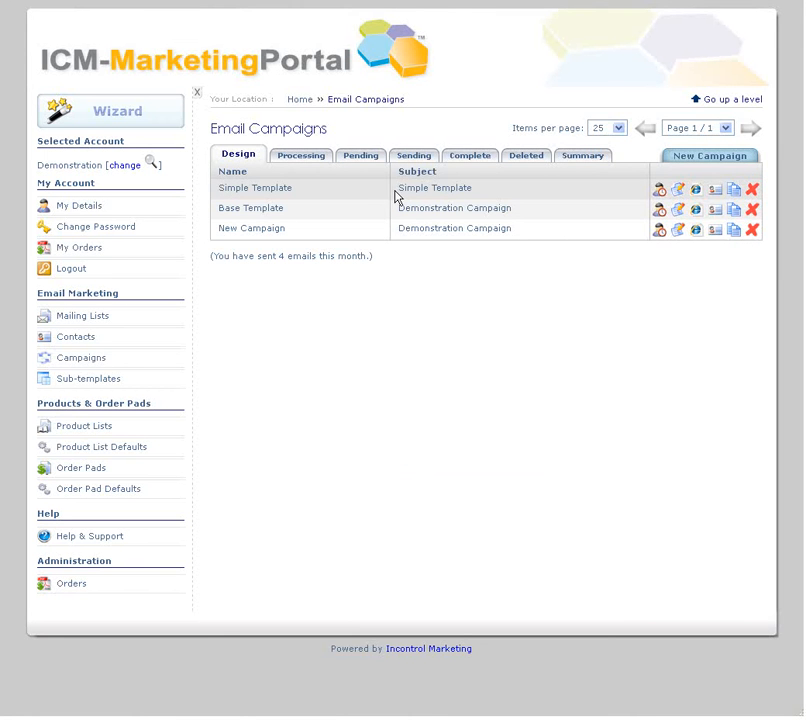
left_click(678, 231)
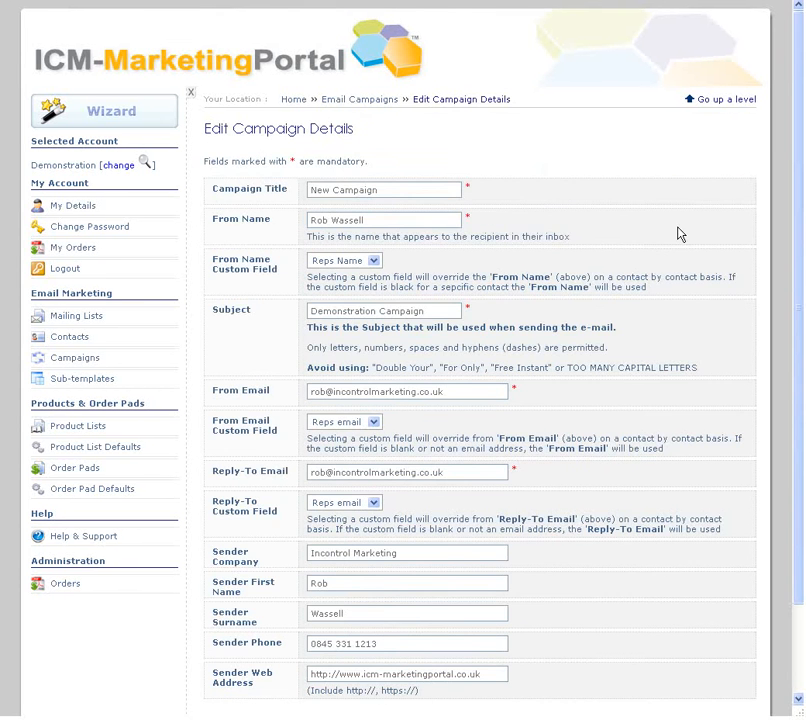
scroll(612, 274, "down", 2)
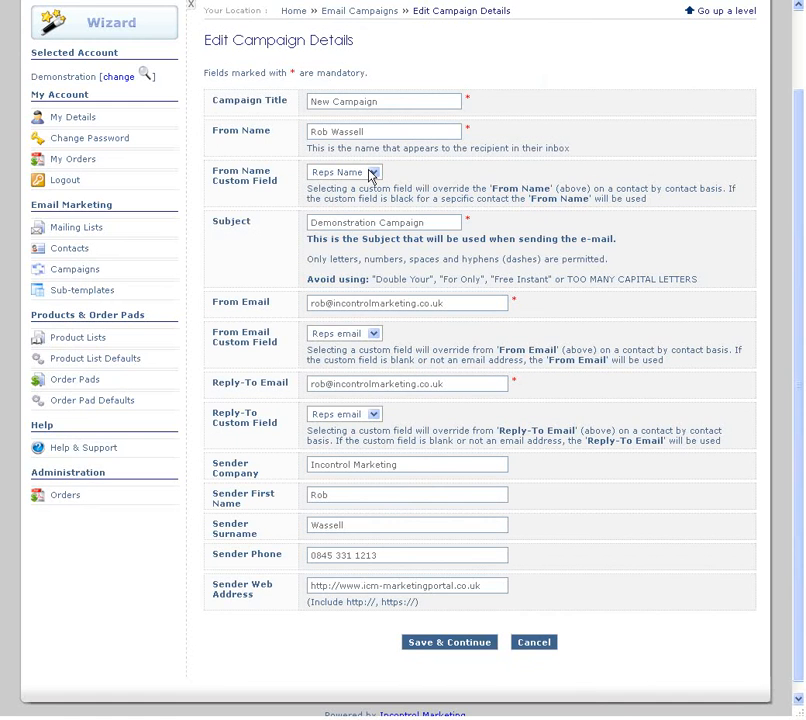
left_click(370, 172)
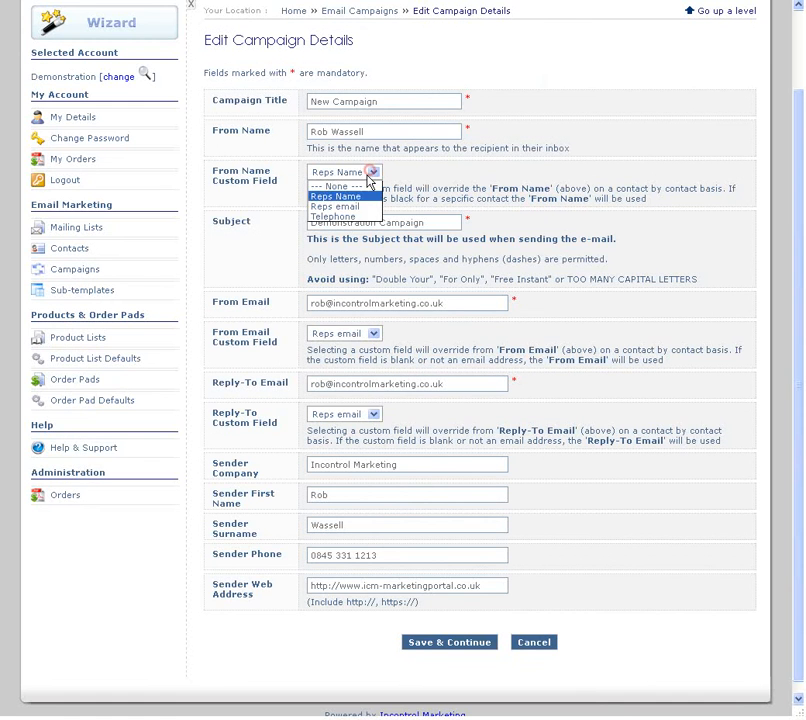
left_click(360, 195)
- Set the From Email and Reply-To custom fields to Reps email, then save and continue to the campaign content
left_click(351, 330)
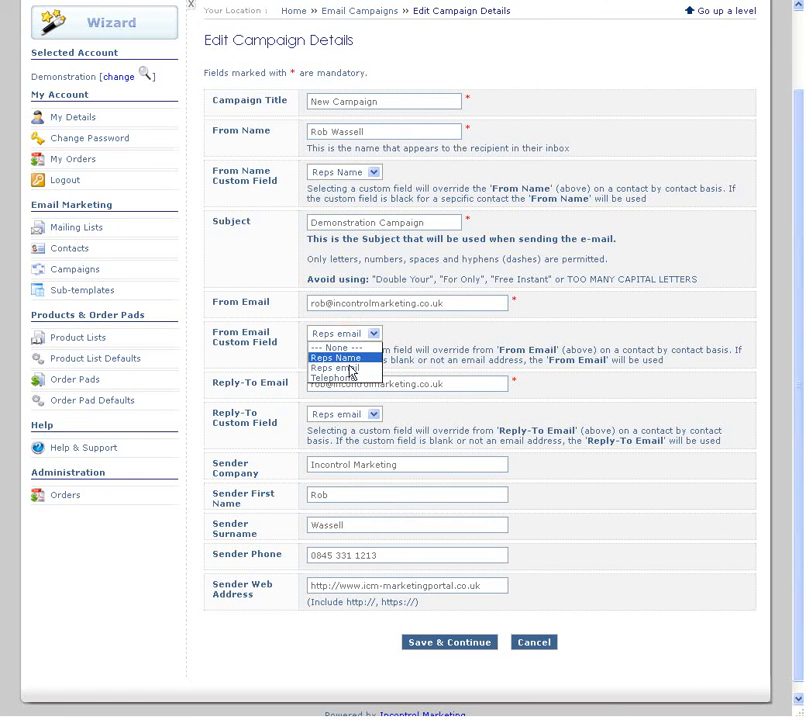
left_click(353, 368)
left_click(352, 413)
left_click(353, 446)
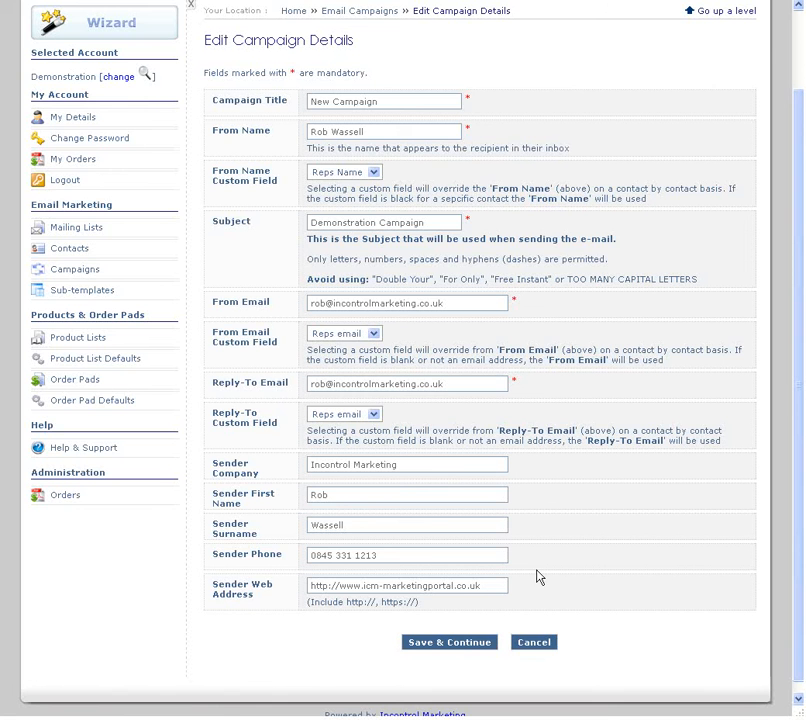
left_click(453, 643)
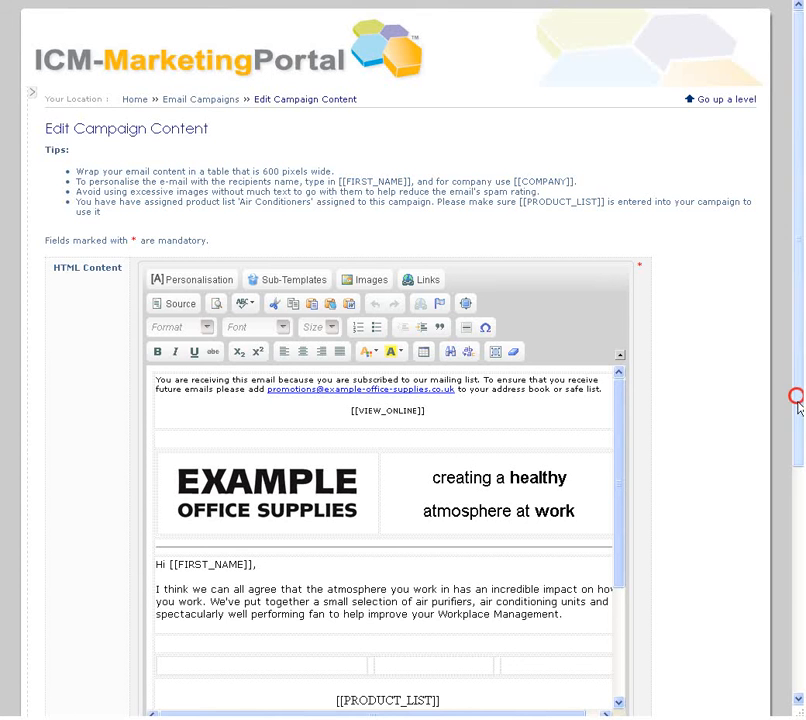
- Start a Products sub-template in the campaign's HTML content and look up product 7902170 in GBP
left_click_drag(794, 400, 795, 488)
left_click(268, 144)
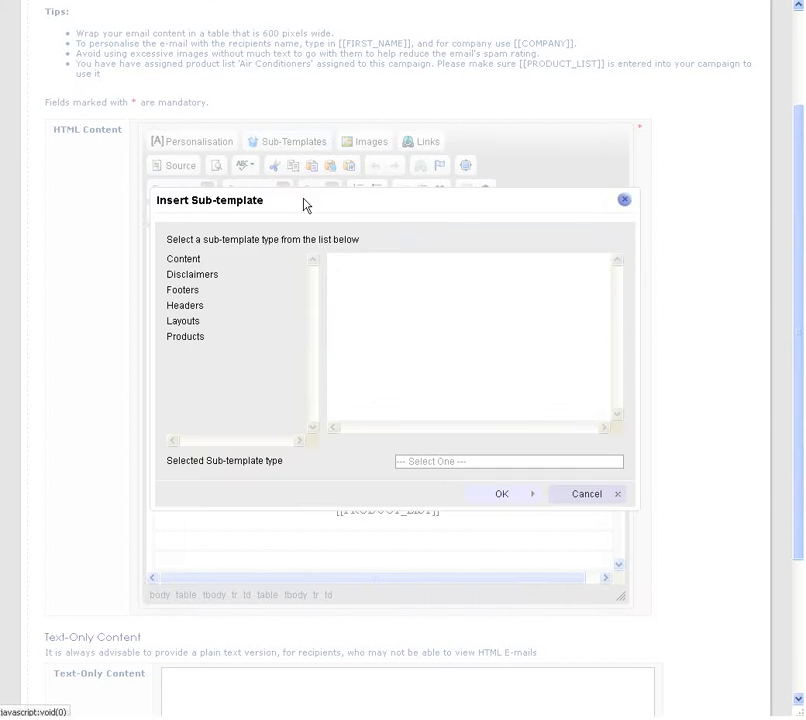
double_click(207, 340)
left_click(415, 233)
type("7902170")
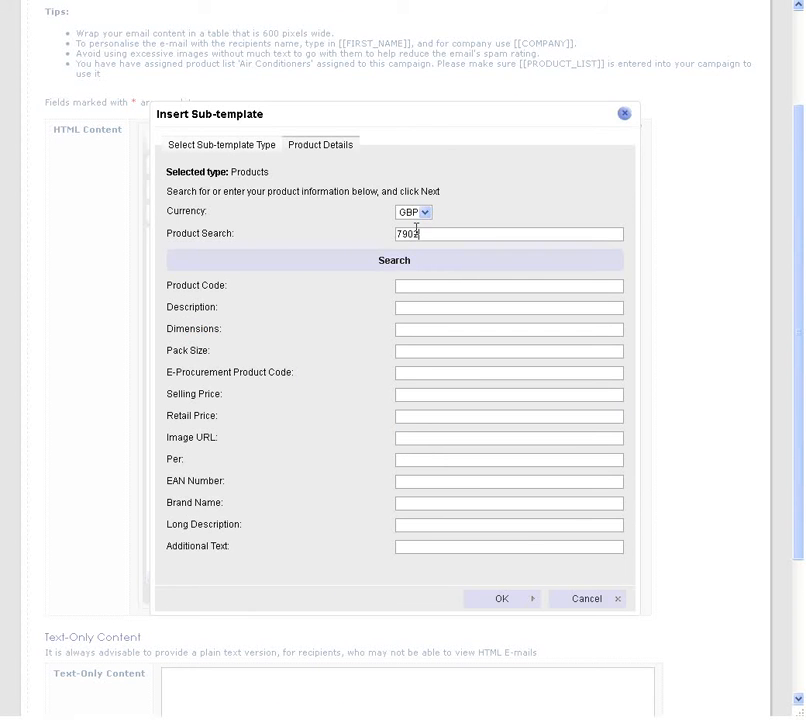
left_click(391, 260)
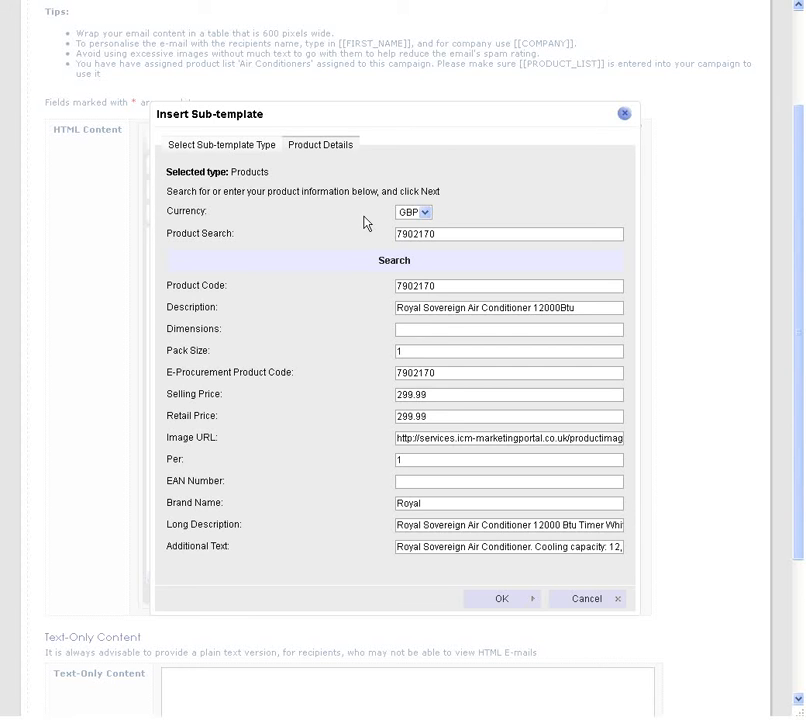
- Insert the found product into the middle cell with the Small Picture with Grey Outline template
left_click(502, 597)
left_click(205, 259)
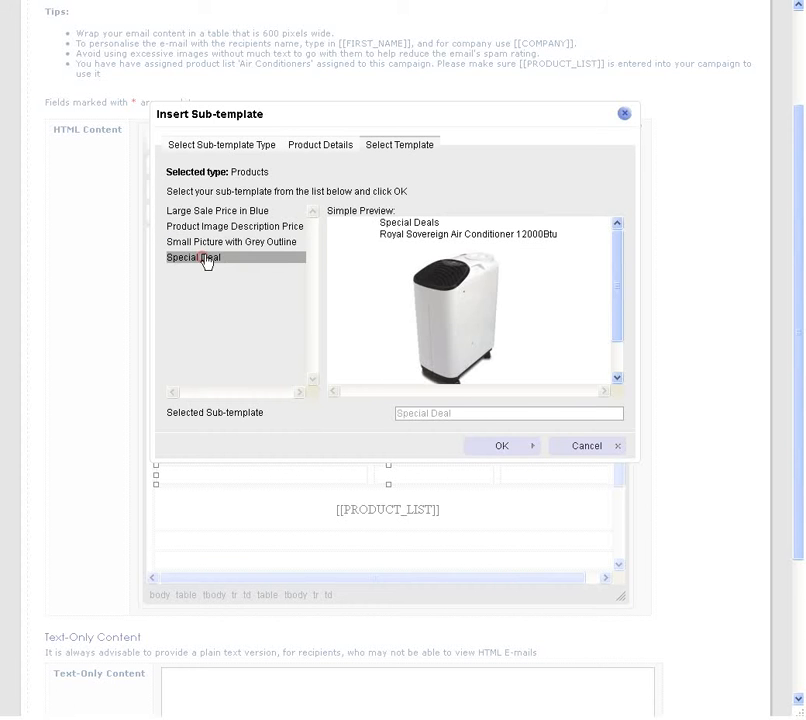
left_click(209, 243)
left_click(502, 455)
- Insert product 7901407 into the right-hand cell of the product row with the Small Picture with Grey Outline template
left_click(554, 500)
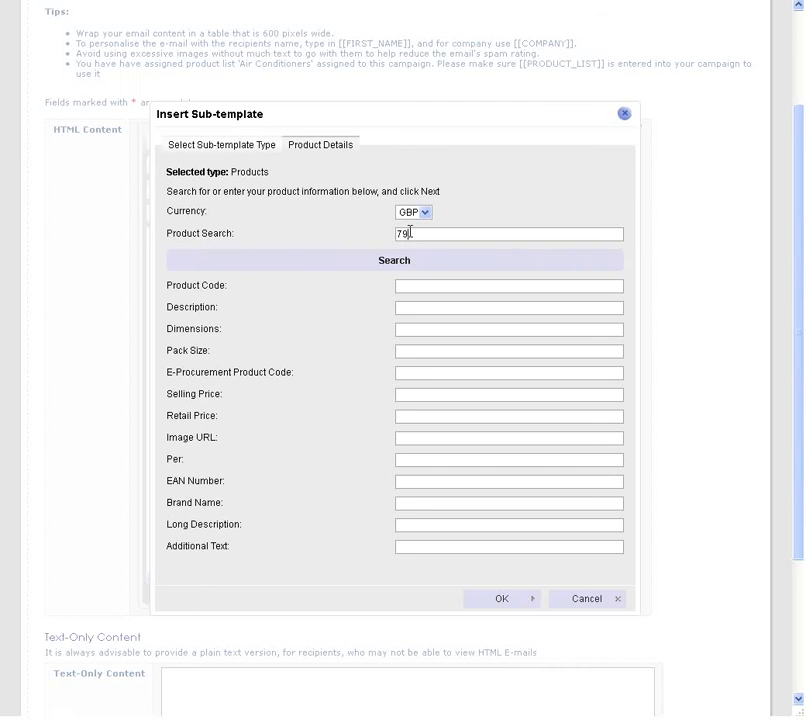
type("01407")
left_click(394, 262)
left_click(503, 598)
left_click(215, 238)
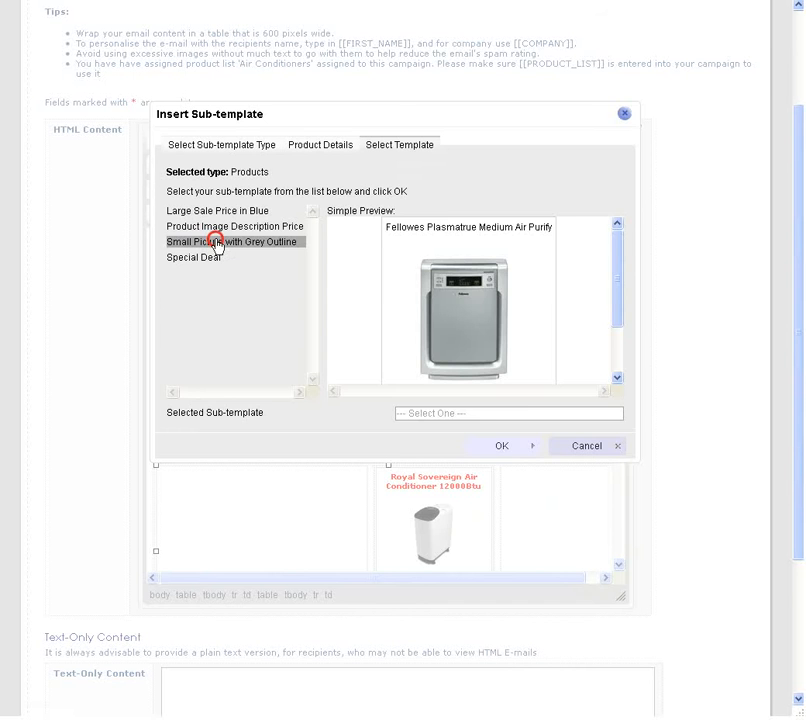
left_click(512, 449)
- Insert the Content sub-template's standard text into the empty cell beside the two products
left_click_drag(620, 407, 622, 470)
left_click(290, 372)
left_click(265, 142)
double_click(189, 260)
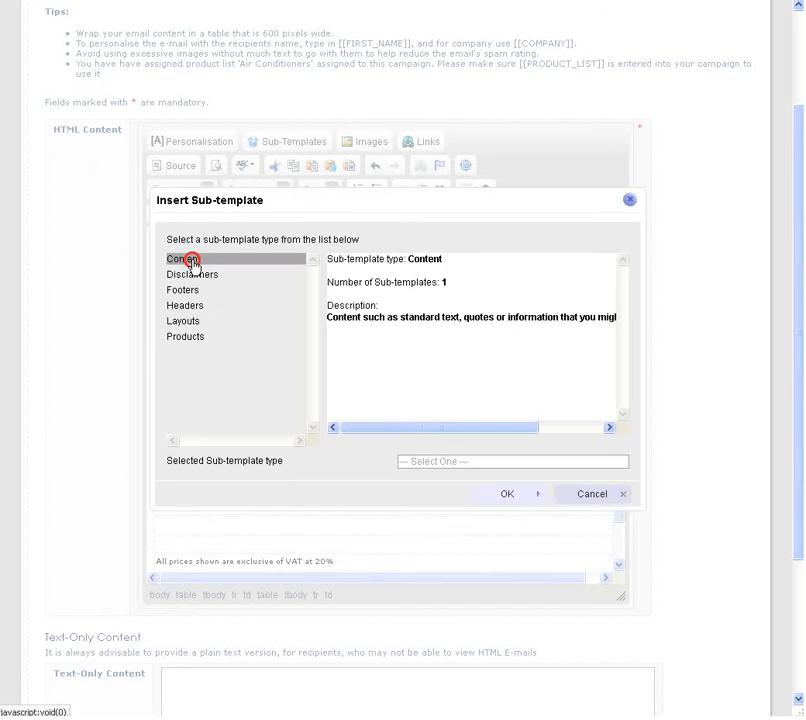
left_click(503, 531)
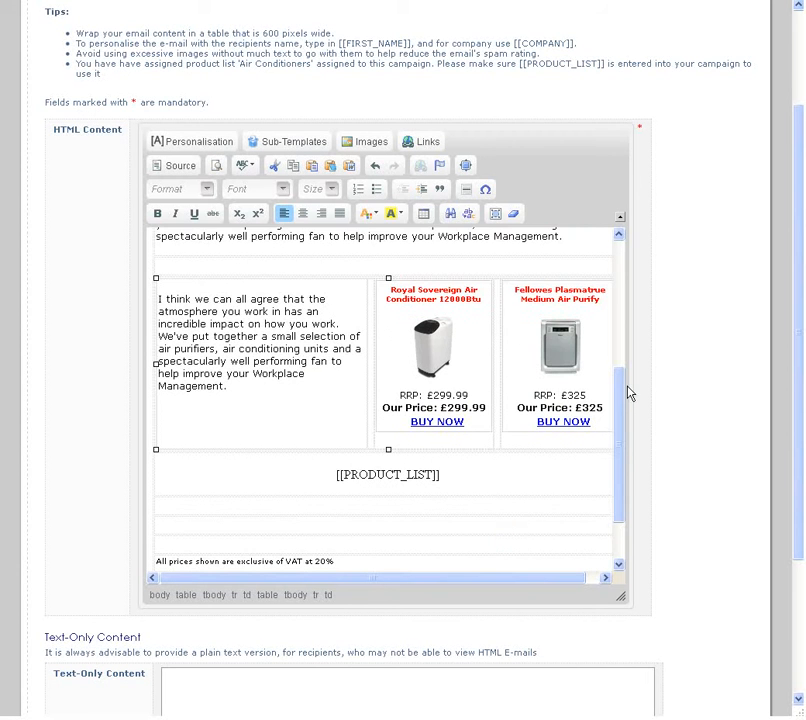
- Insert the Office Addresses footer sub-template into the empty row between the product list placeholder and the VAT note
scroll(578, 430, "down", 2)
left_click(335, 463)
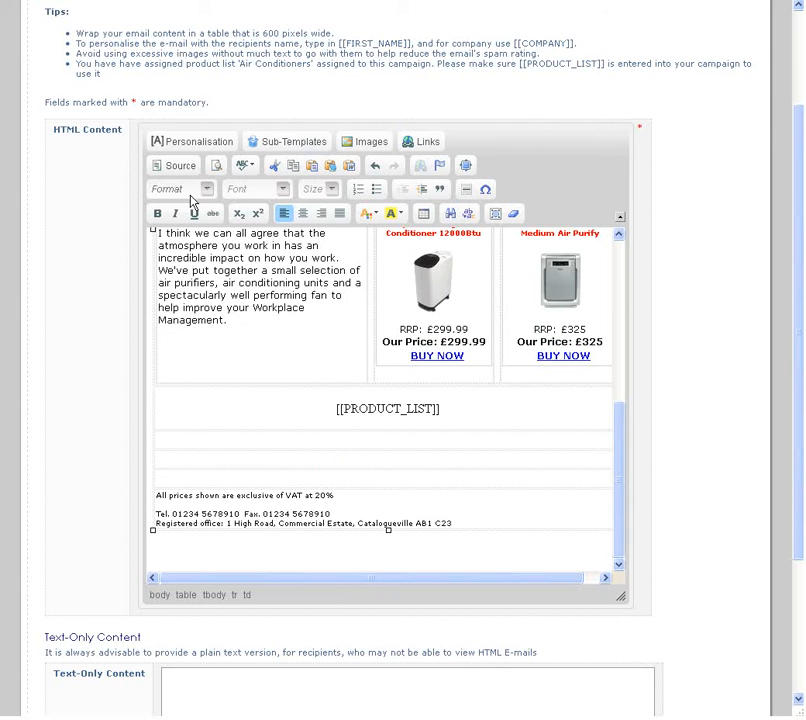
left_click(270, 141)
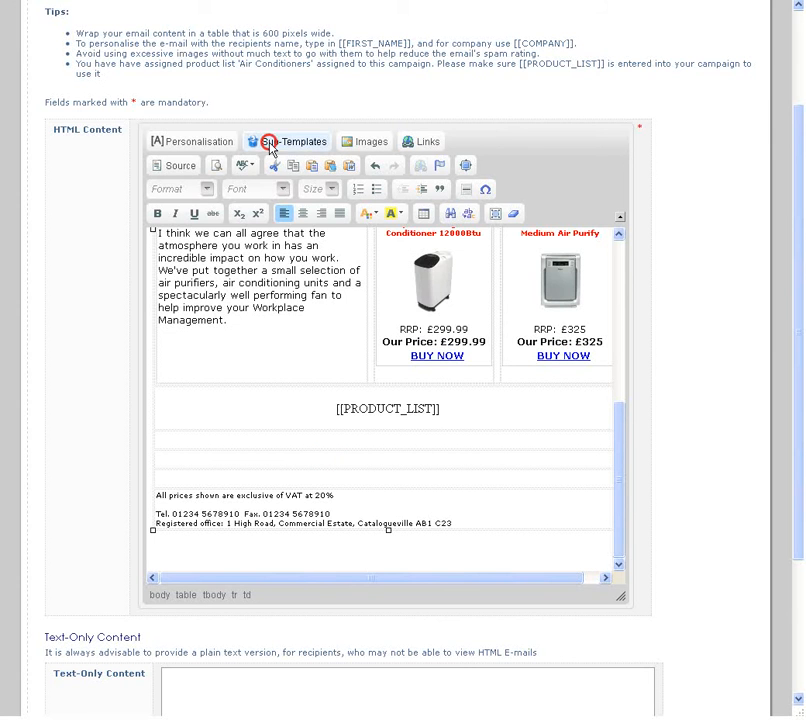
left_click(190, 305)
double_click(189, 289)
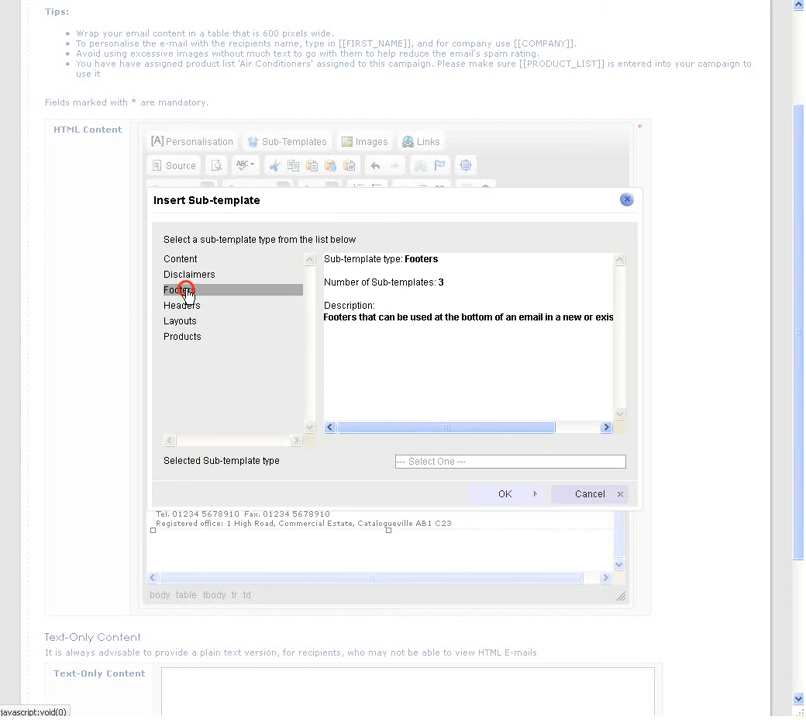
left_click(233, 302)
left_click(497, 533)
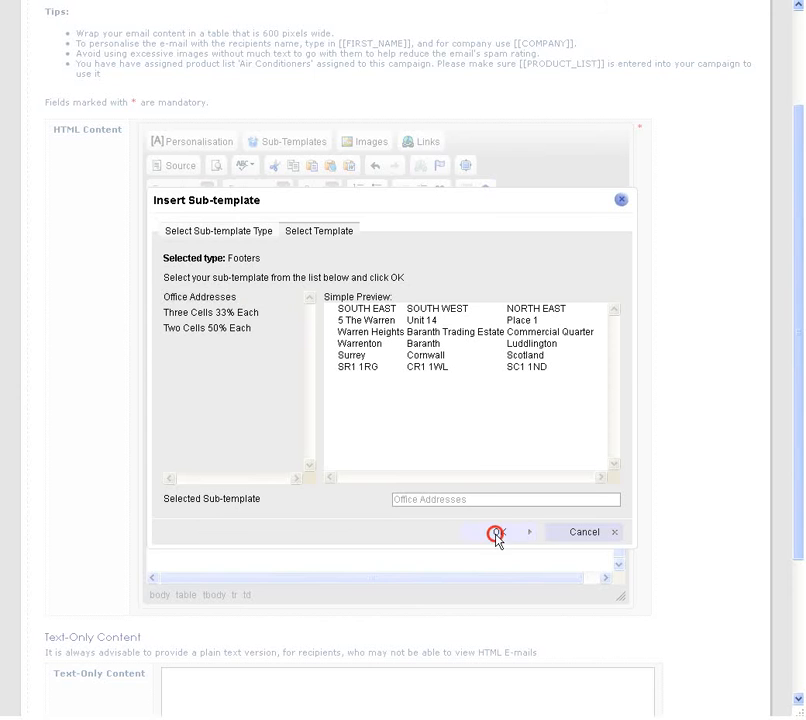
- Check the products in the campaign's Air Conditioners product list, and return to the campaign content
left_click_drag(620, 480, 631, 503)
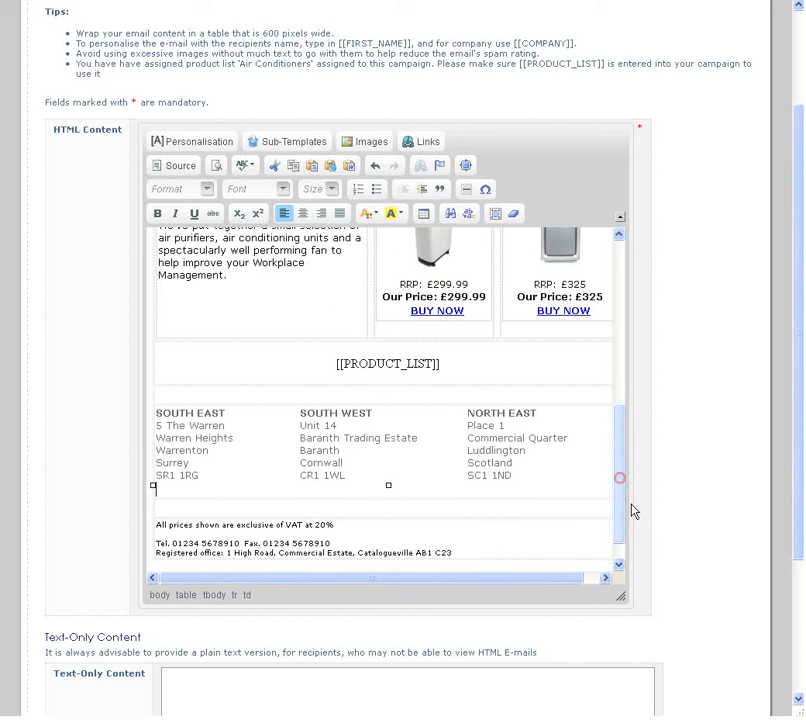
left_click(451, 377)
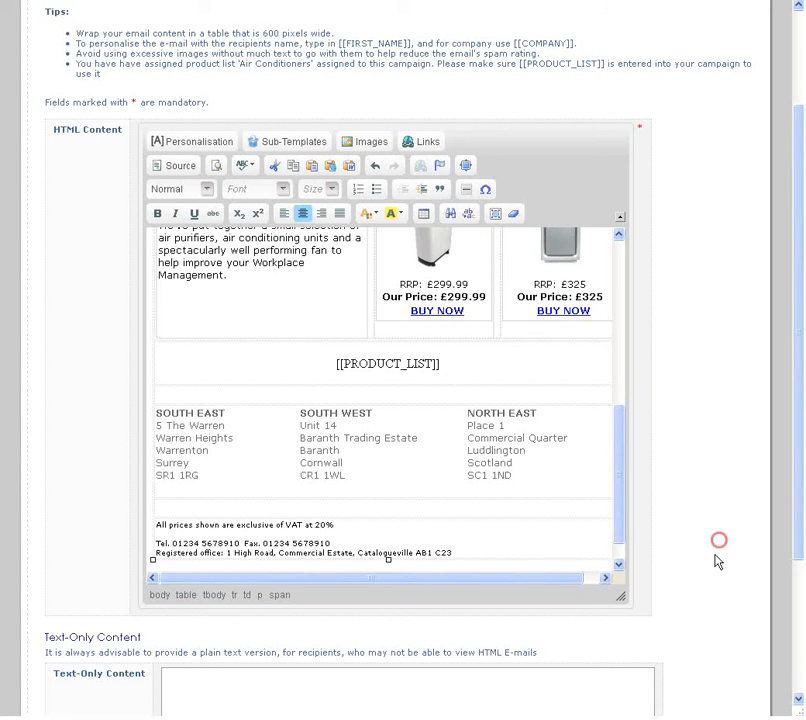
scroll(715, 555, "down", 4)
left_click(182, 633)
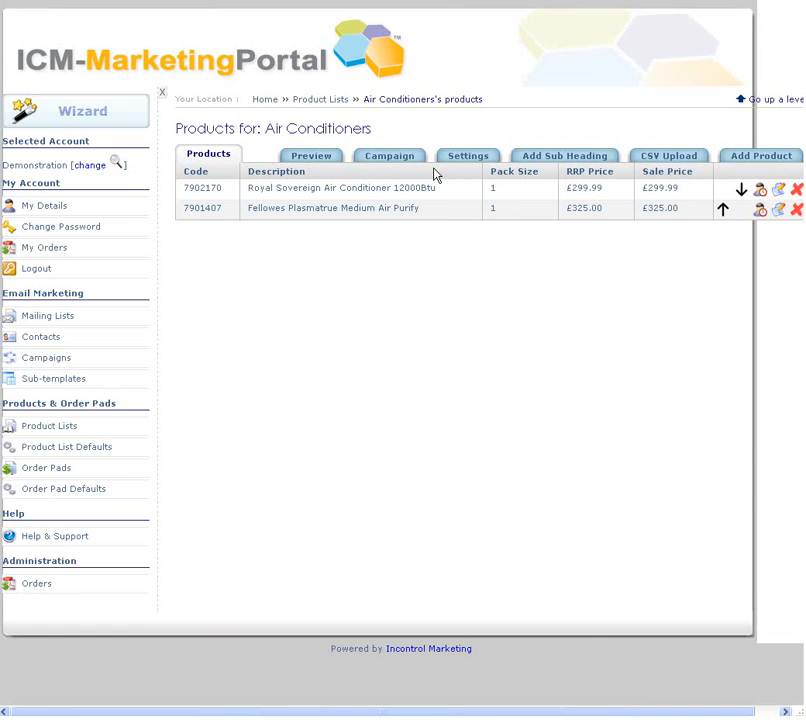
left_click(396, 157)
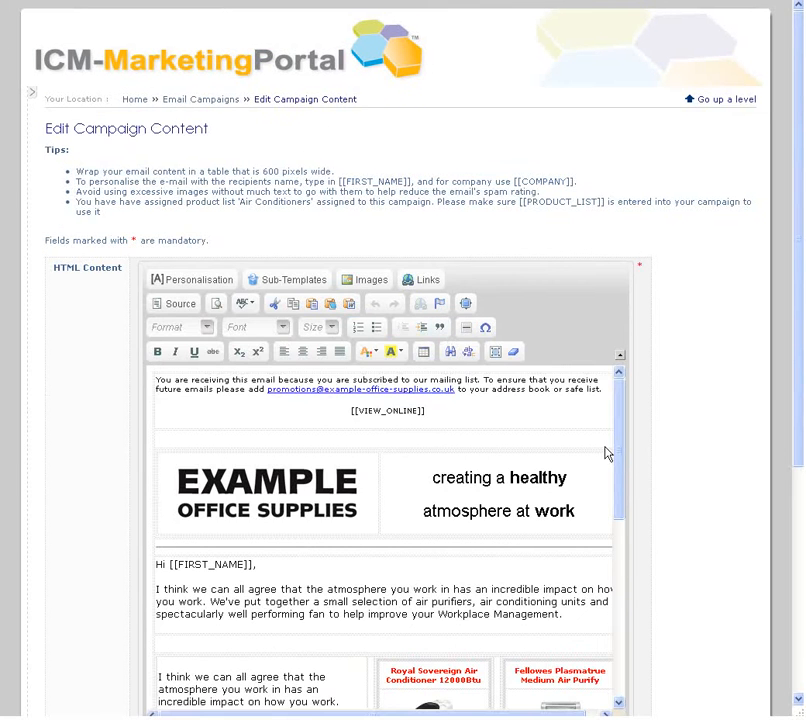
left_click_drag(620, 458, 633, 537)
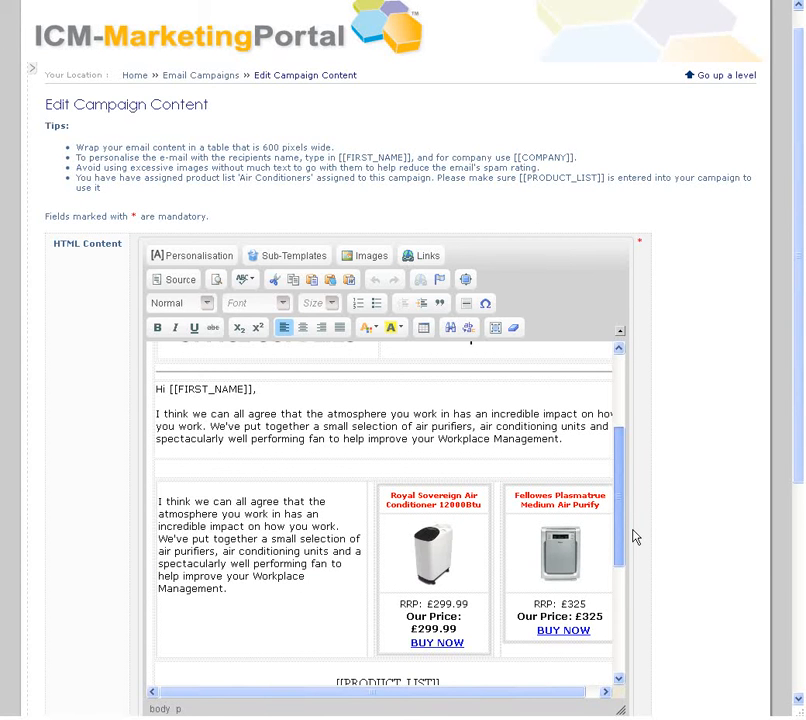
- Check the [[FIRST_NAME]] greeting and the [[PRODUCT_LIST]] placeholder in the campaign's HTML content
left_click_drag(257, 388, 172, 389)
left_click(285, 394)
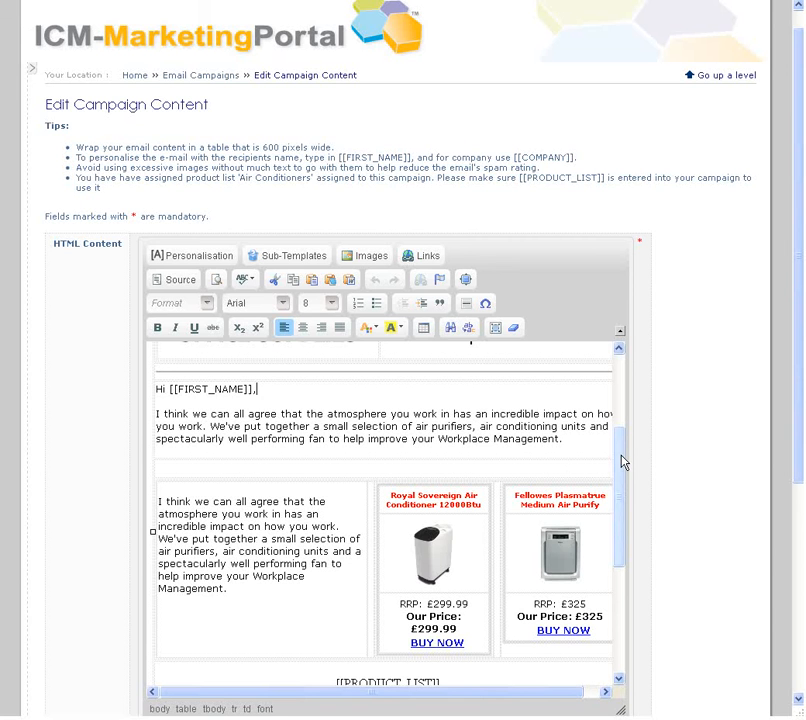
mouse_move(622, 461)
left_mouse_down()
mouse_move(626, 500)
mouse_move(611, 530)
left_mouse_up()
left_click_drag(468, 545, 316, 545)
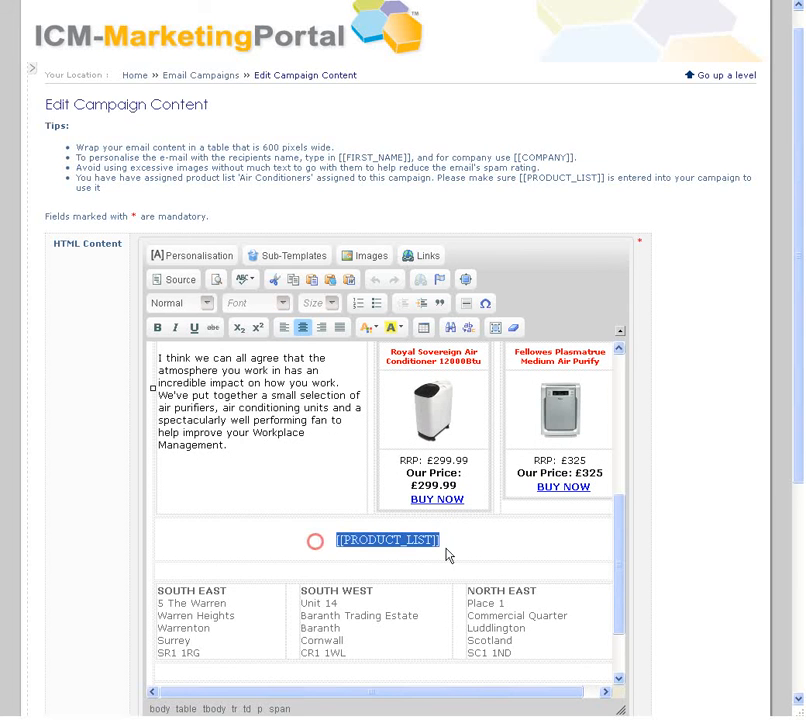
left_click(488, 542)
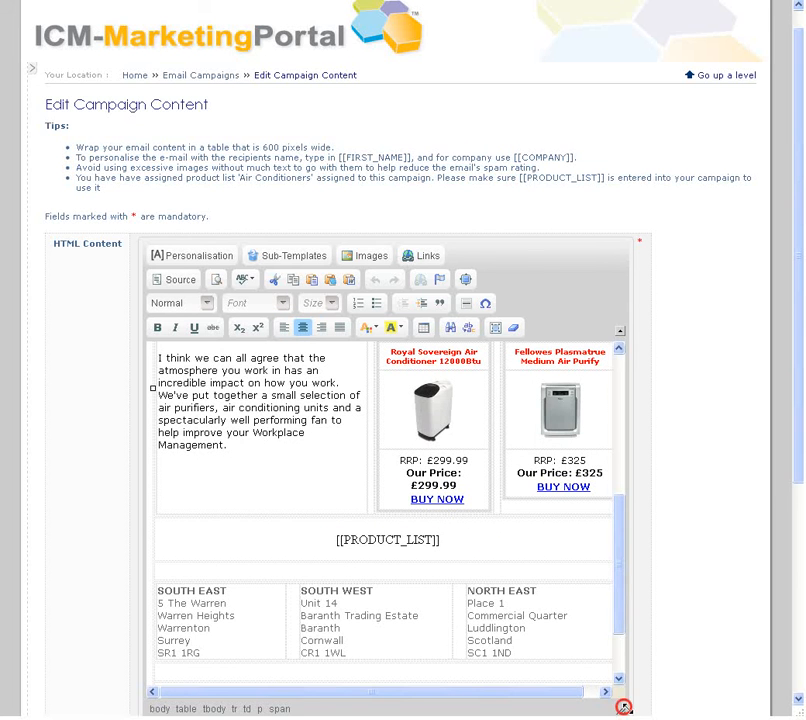
- Widen the HTML editor to fit the whole email, and check its [[VIEW_ONLINE]] placeholder and opening subscription notice
left_click_drag(621, 709, 702, 712)
left_click_drag(687, 630, 687, 453)
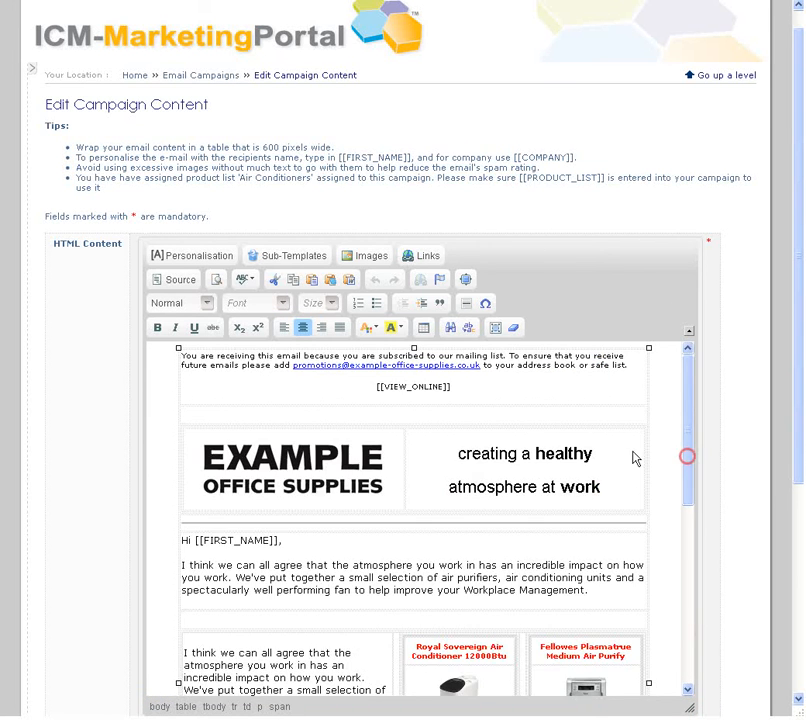
left_click_drag(483, 391, 369, 390)
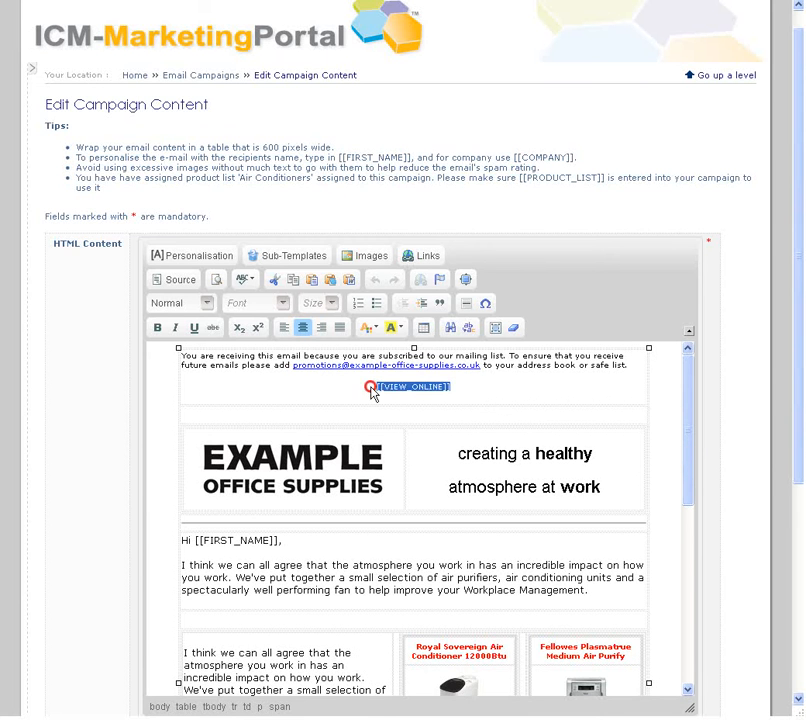
left_click(493, 393)
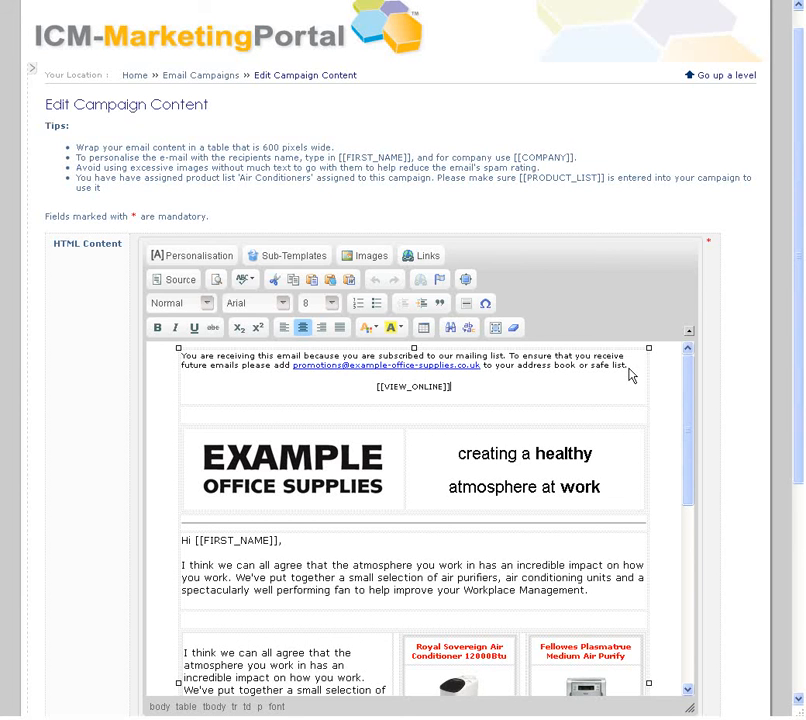
left_click_drag(627, 368, 181, 354)
left_click(230, 376)
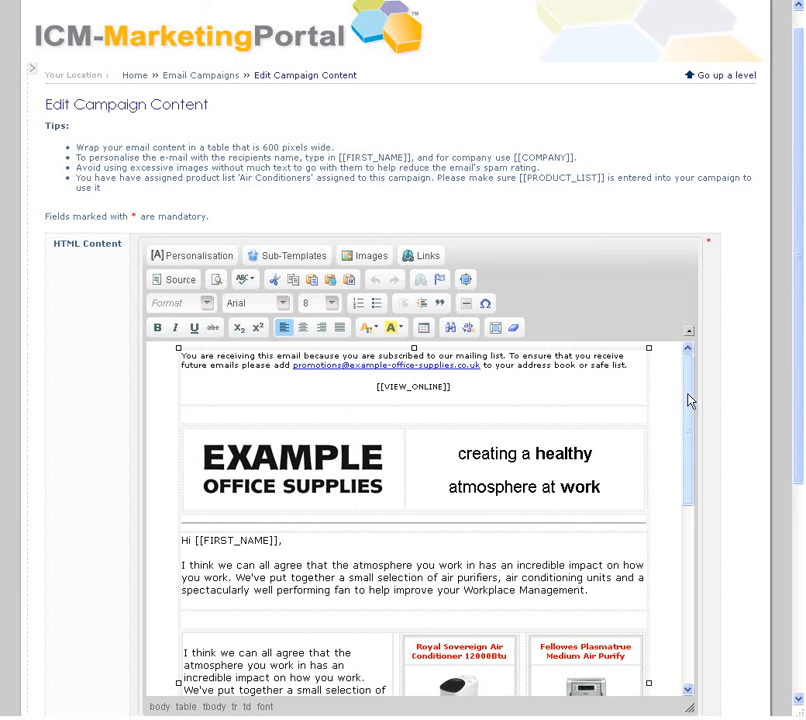
- Examine the email's logo and two product pictures, and its content down to the office addresses and VAT note
left_click_drag(690, 400, 689, 414)
left_click(350, 408)
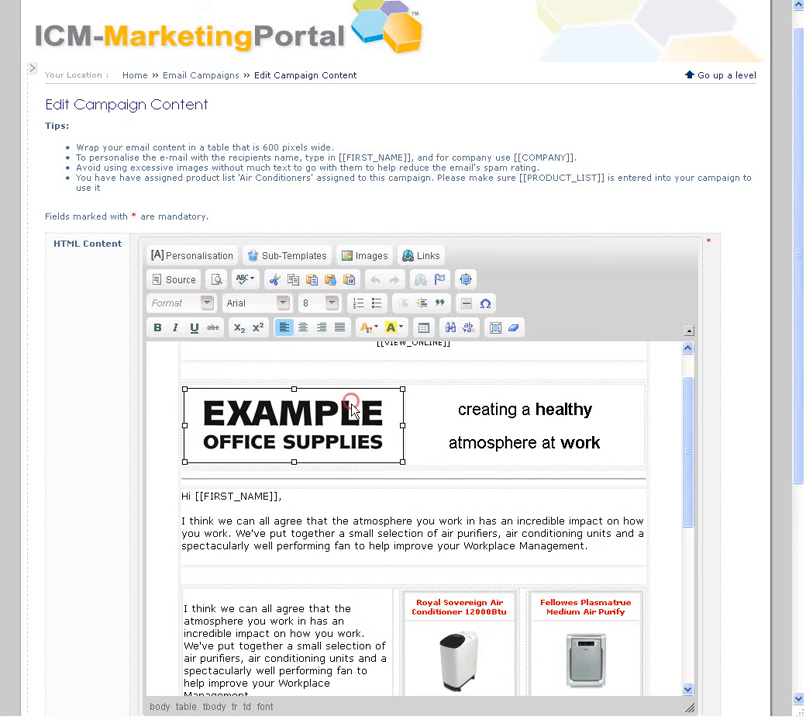
left_click(458, 655)
left_click(585, 658)
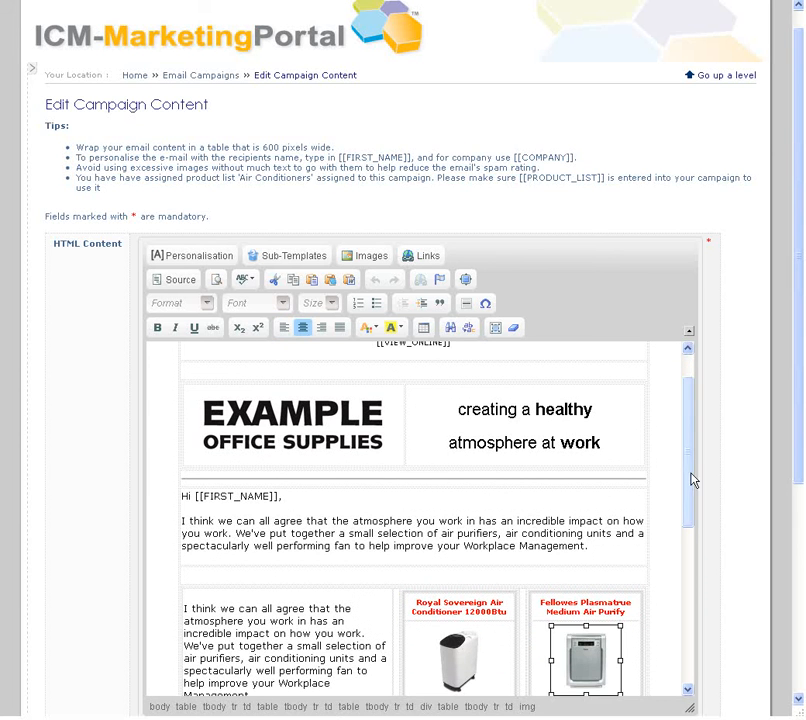
left_click_drag(693, 481, 693, 445)
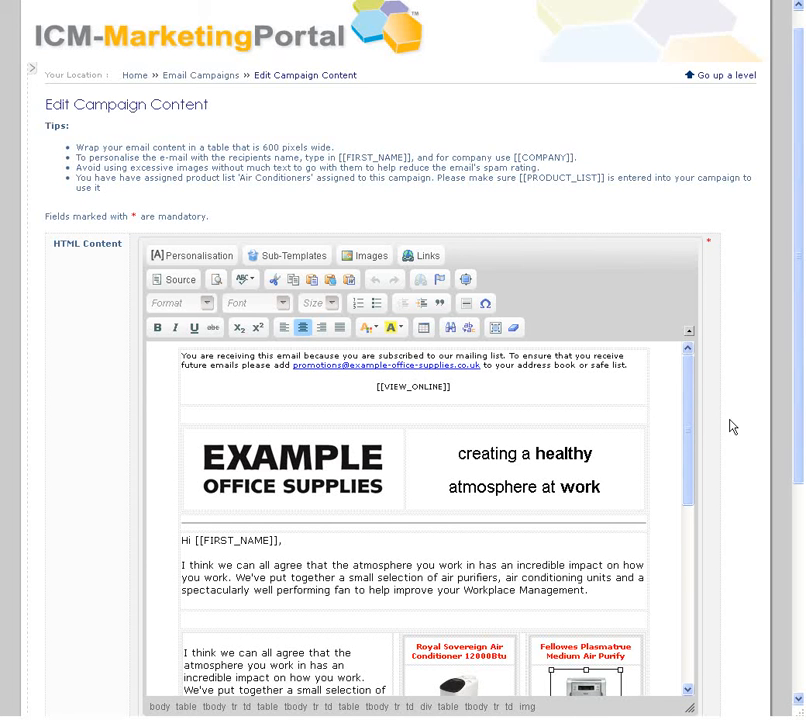
left_click_drag(799, 380, 796, 497)
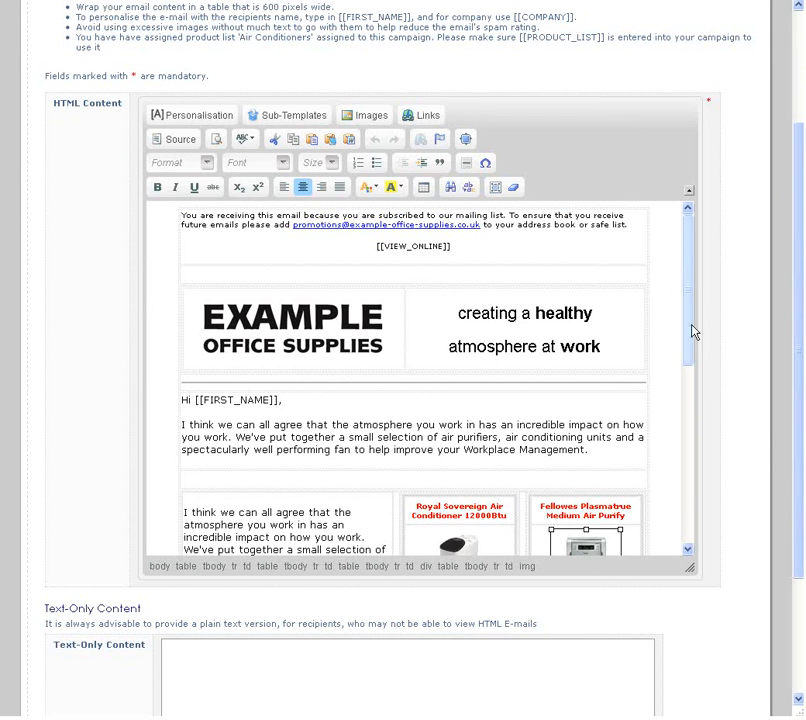
left_click_drag(693, 329, 689, 516)
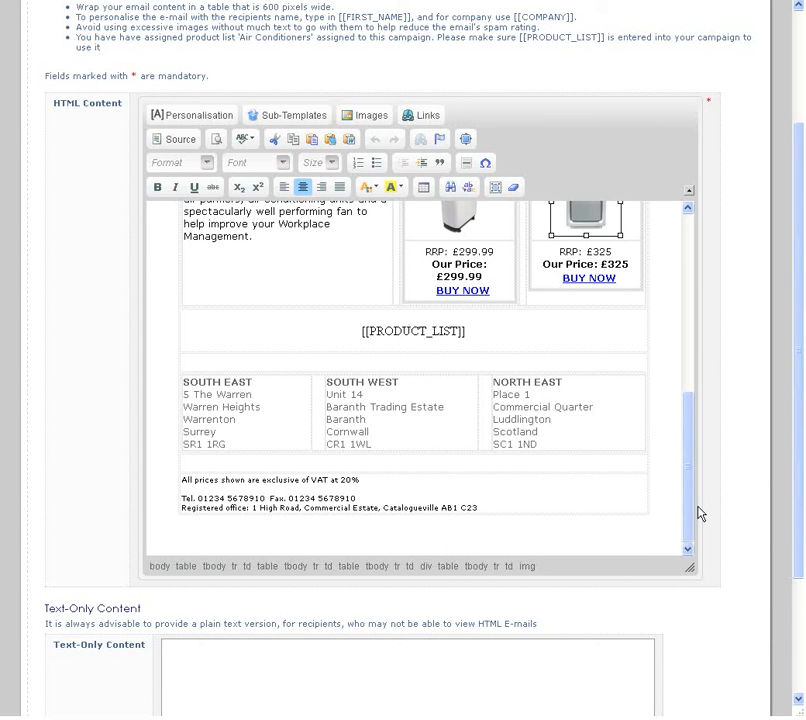
- Save the campaign content, run the spam test on it, and read the rule description in its points table
scroll(731, 530, "down", 3)
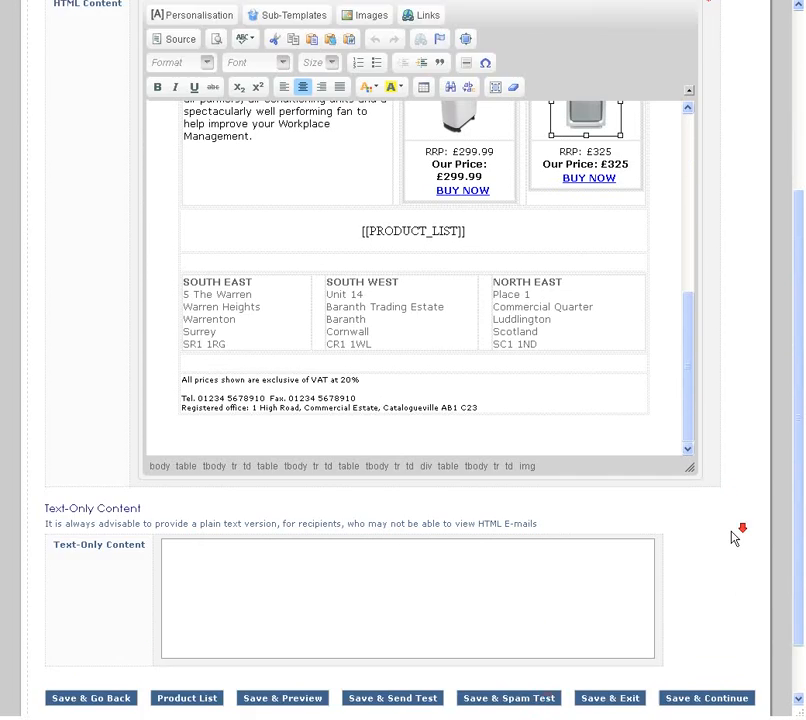
left_click(555, 631)
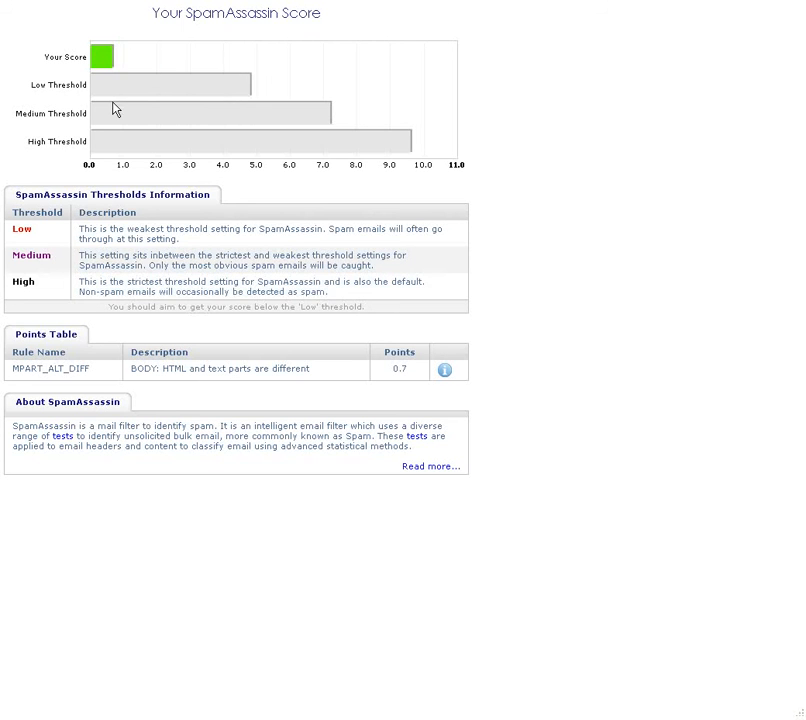
left_click_drag(312, 369, 130, 371)
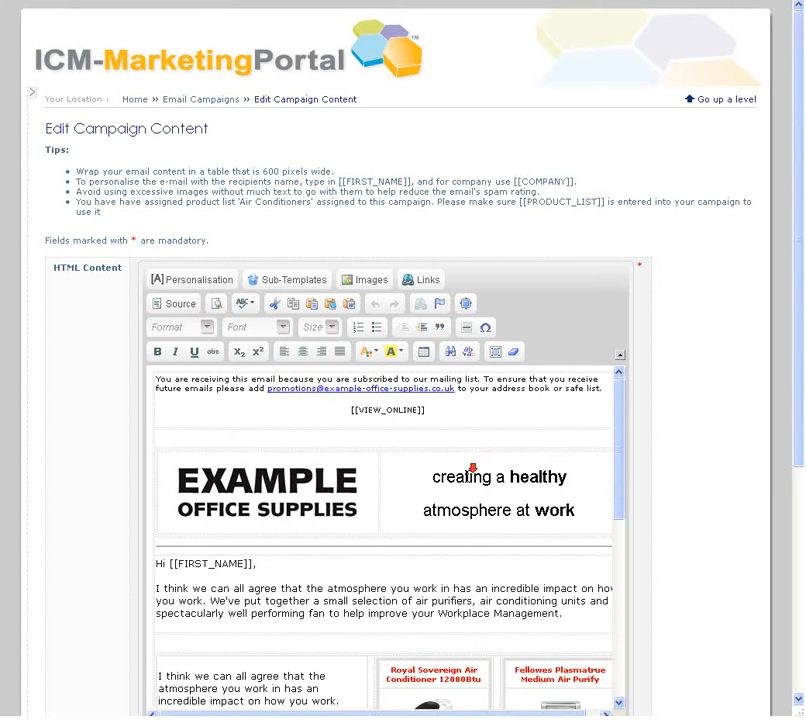
- Copy the email's entire HTML content into the empty Text-Only Content field
scroll(465, 450, "down", 2)
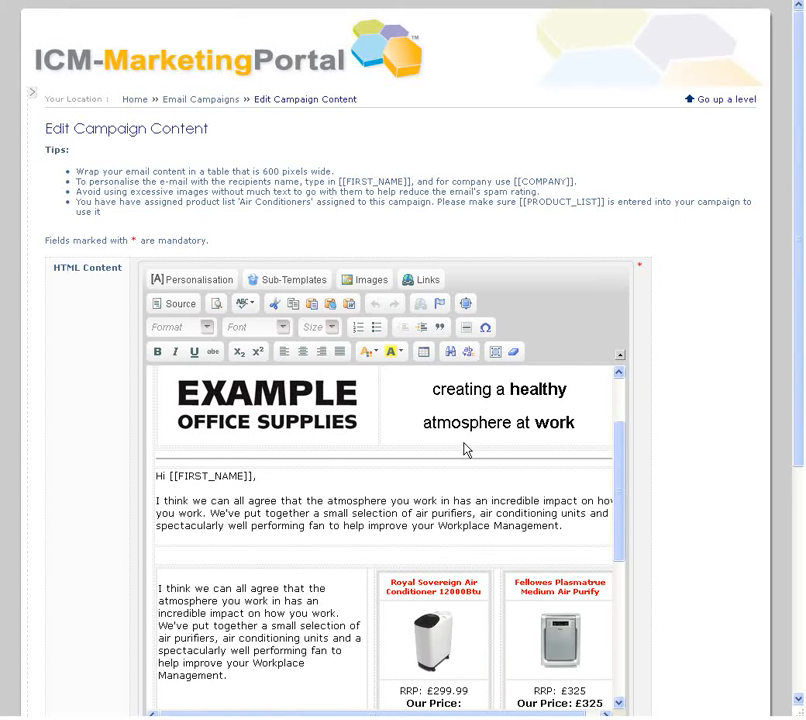
scroll(694, 477, "down", 3)
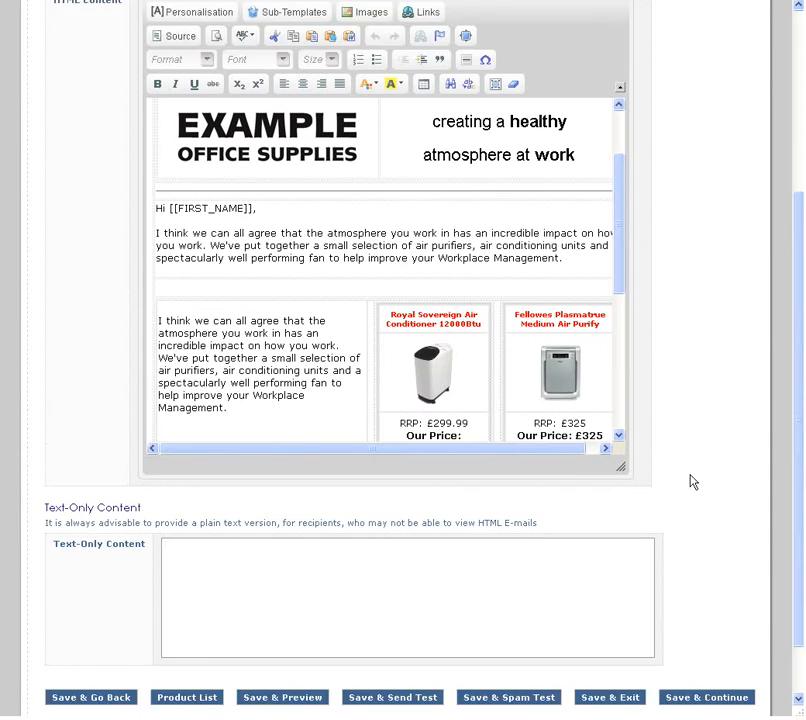
scroll(694, 482, "down", 1)
left_click(416, 495)
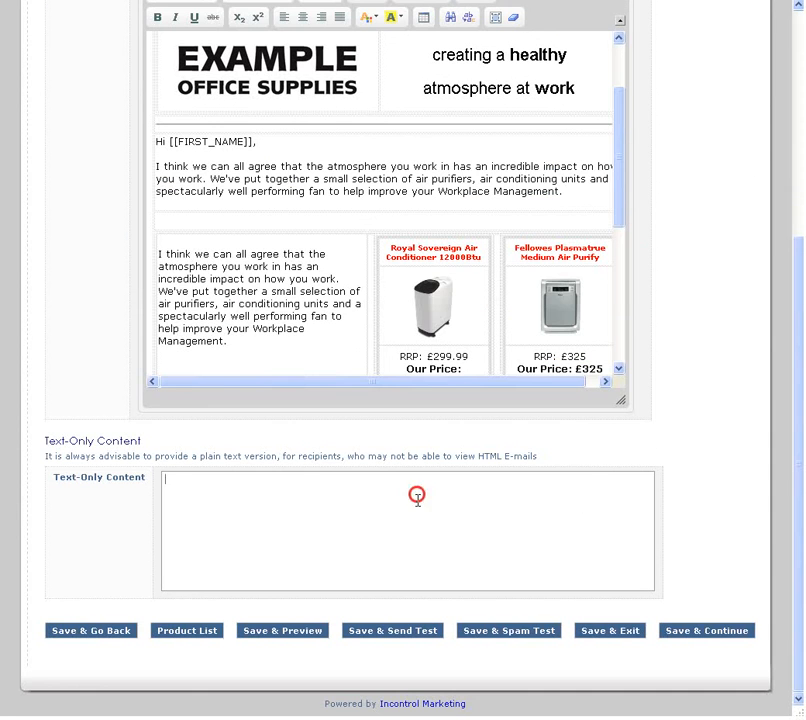
left_click(622, 193)
scroll(628, 178, "up", 1)
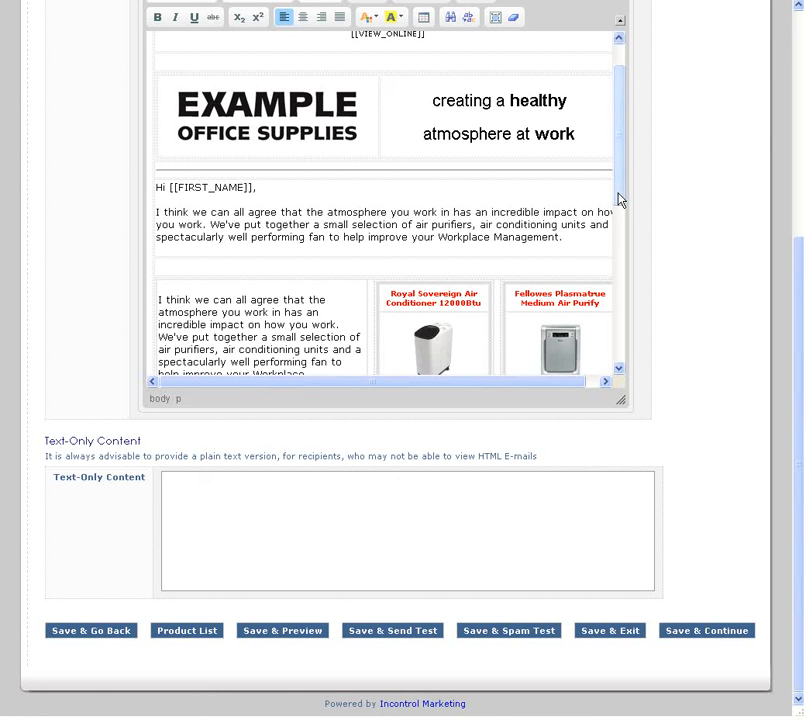
left_click(490, 212)
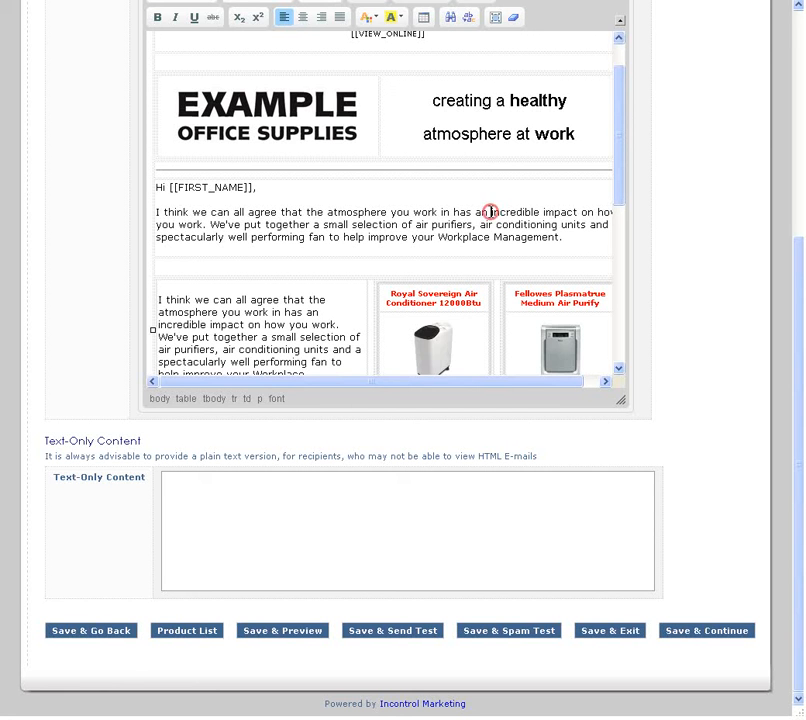
key("ctrl+a")
key("ctrl+c")
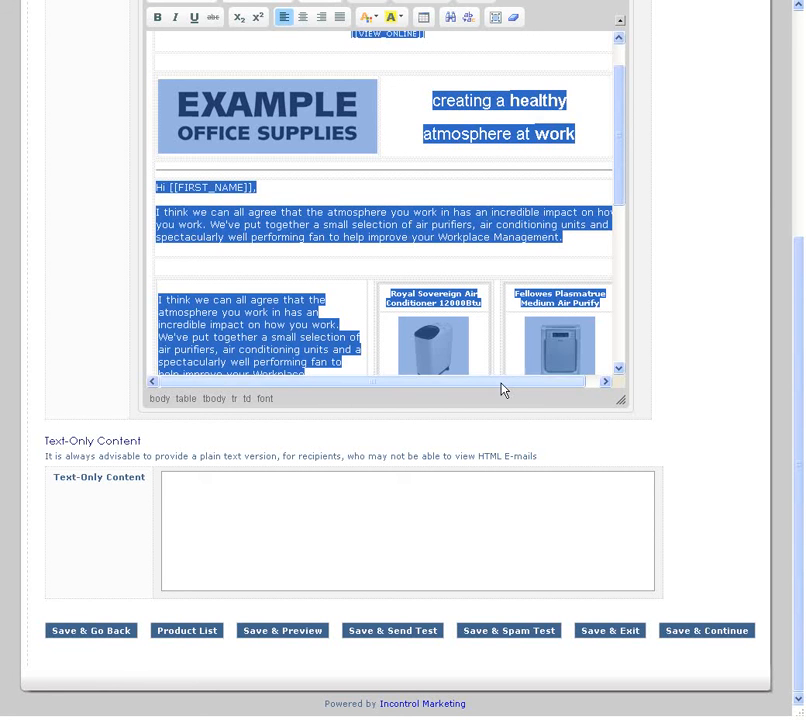
left_click(434, 489)
key("ctrl+v")
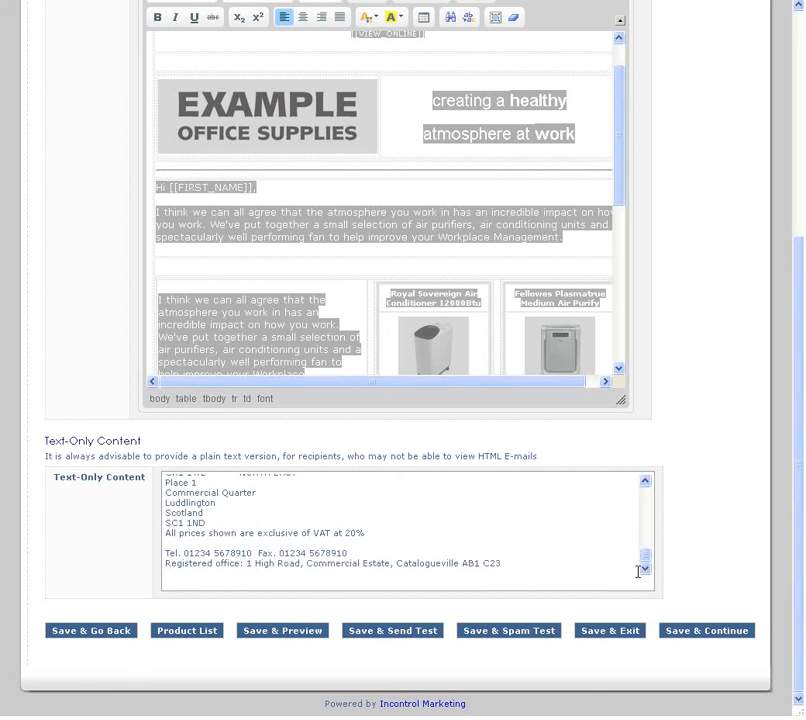
- Remove the surplus blank lines around the plain-text slogan, add one before the greeting, and save to continue to the recipients
left_click_drag(646, 556, 644, 479)
left_click(172, 548)
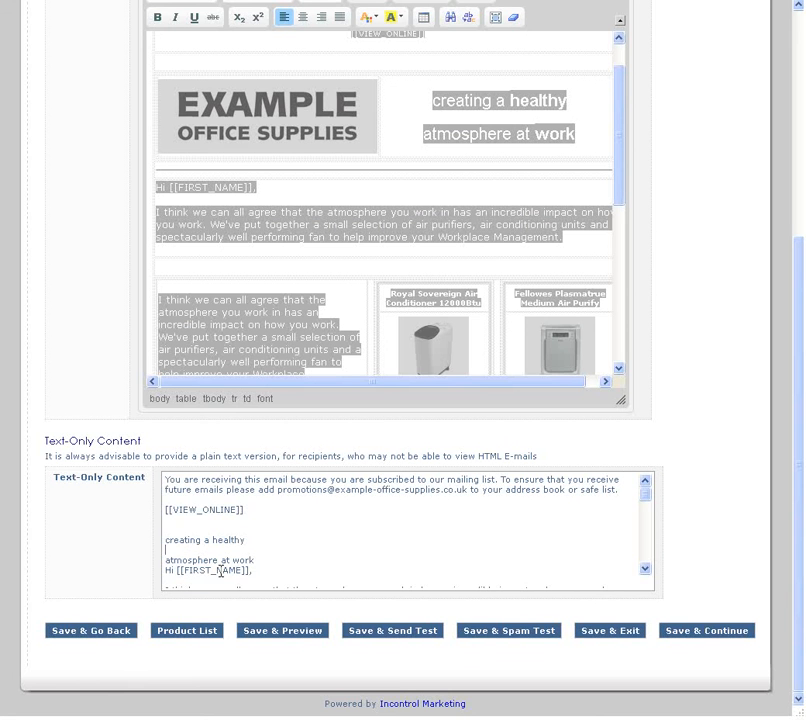
key("Delete")
key("Up")
key("BackSpace")
key("Down")
key("Return")
key("BackSpace")
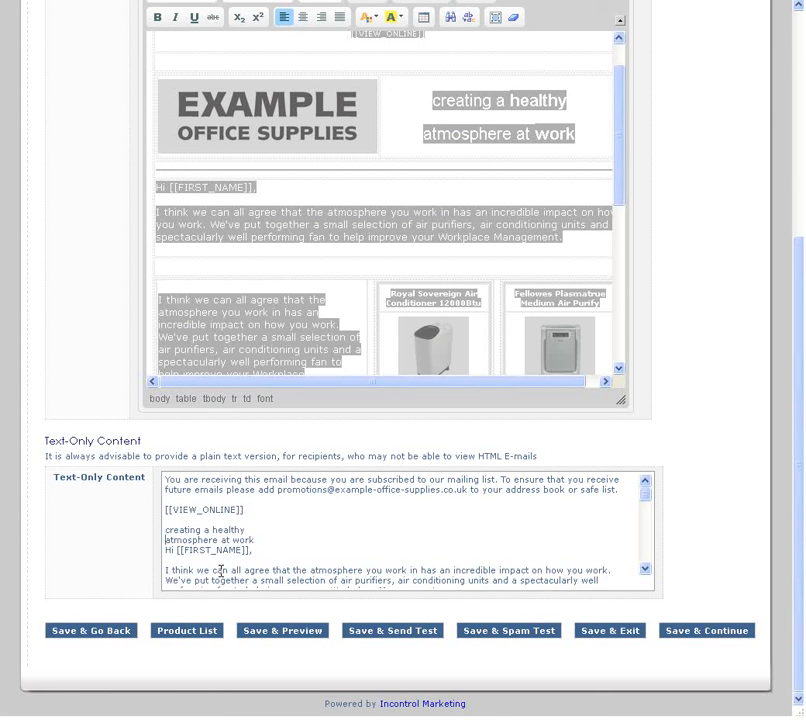
key("Down")
key("Return")
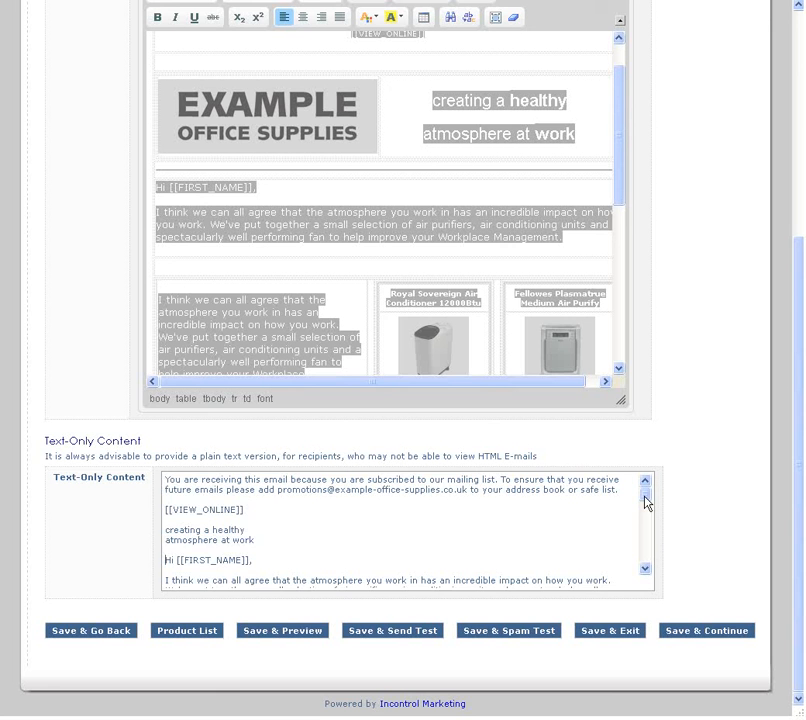
left_click_drag(646, 502, 649, 567)
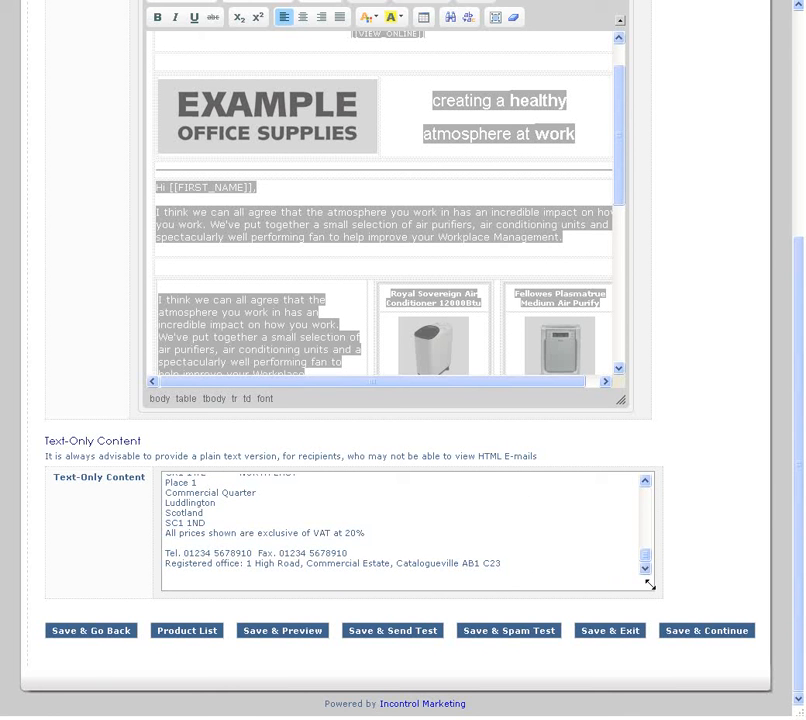
left_click(688, 632)
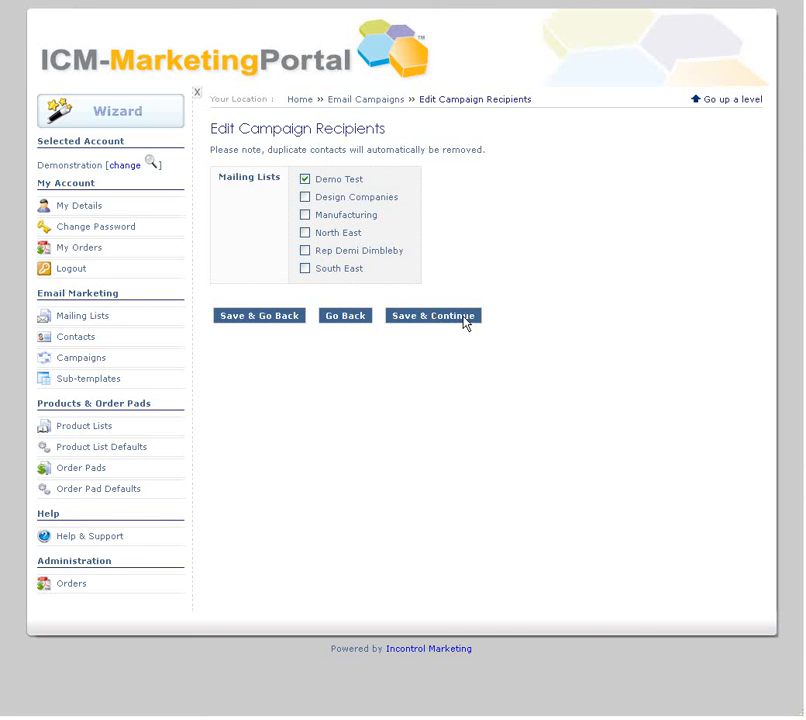
- Keep only the Demo Test mailing list as campaign recipients, and continue to the campaign confirmation
left_click(305, 197)
left_click(305, 215)
left_click(305, 197)
left_click(305, 215)
left_click(459, 316)
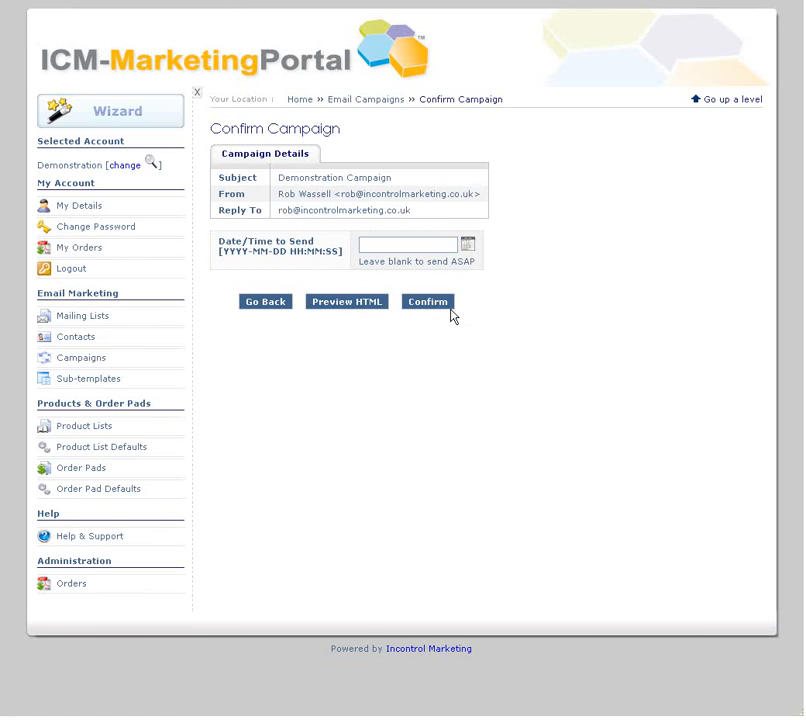
left_click(472, 244)
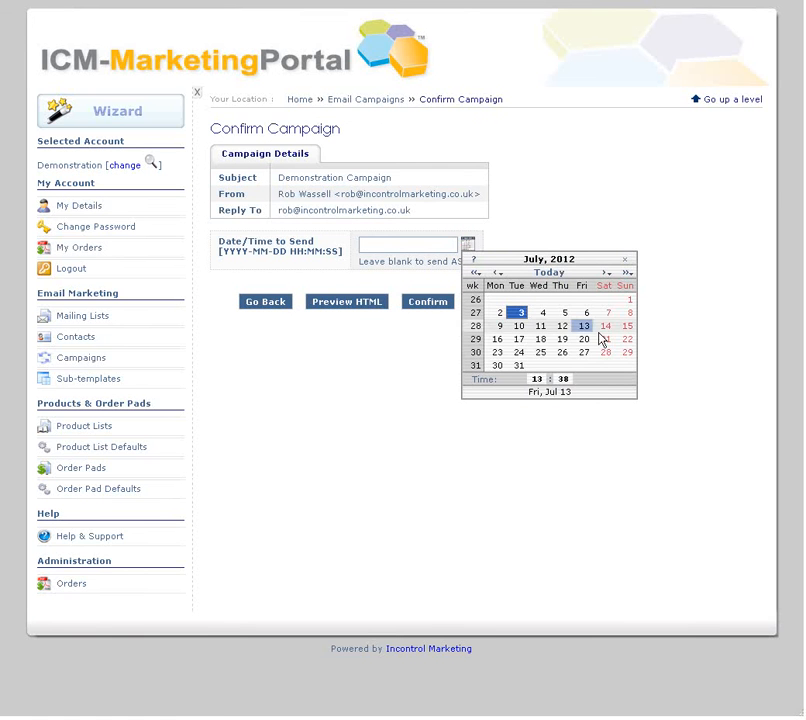
left_click(606, 273)
left_click(606, 273)
left_click(590, 203)
left_click(444, 245)
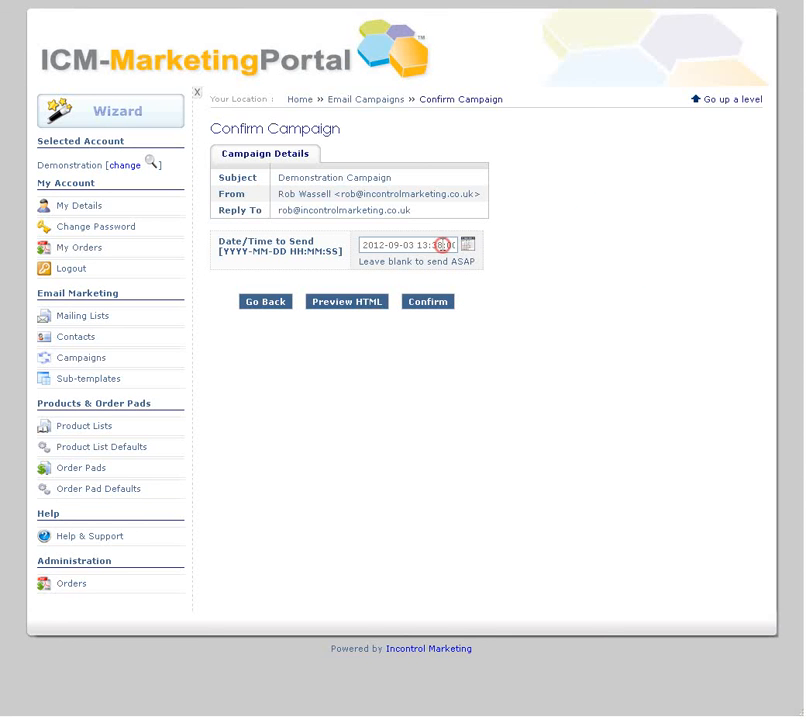
key("ctrl+a")
key("BackSpace")
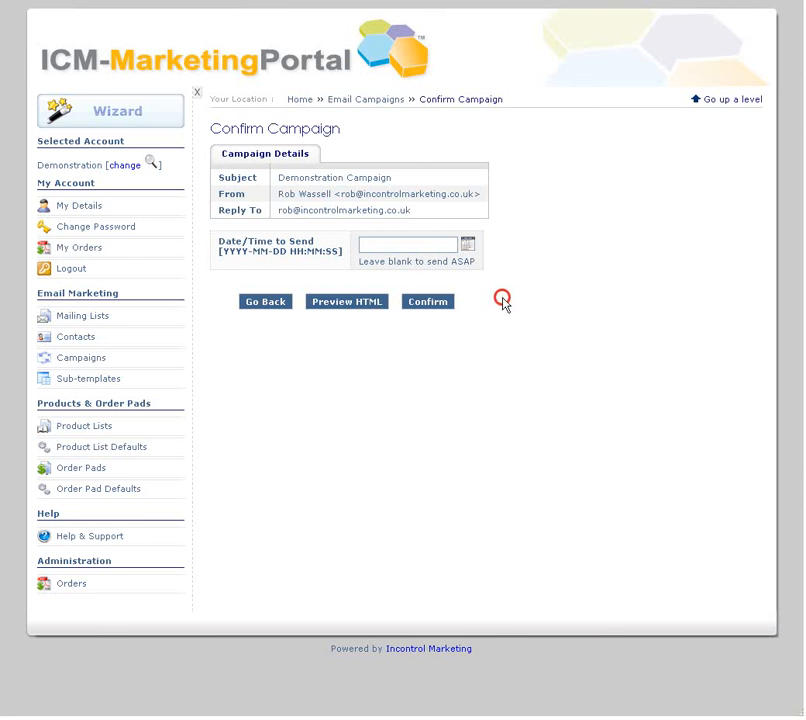
- Confirm the campaign for sending as soon as possible, and open the received Demonstration Campaign email in Gmail to review it
left_click(429, 303)
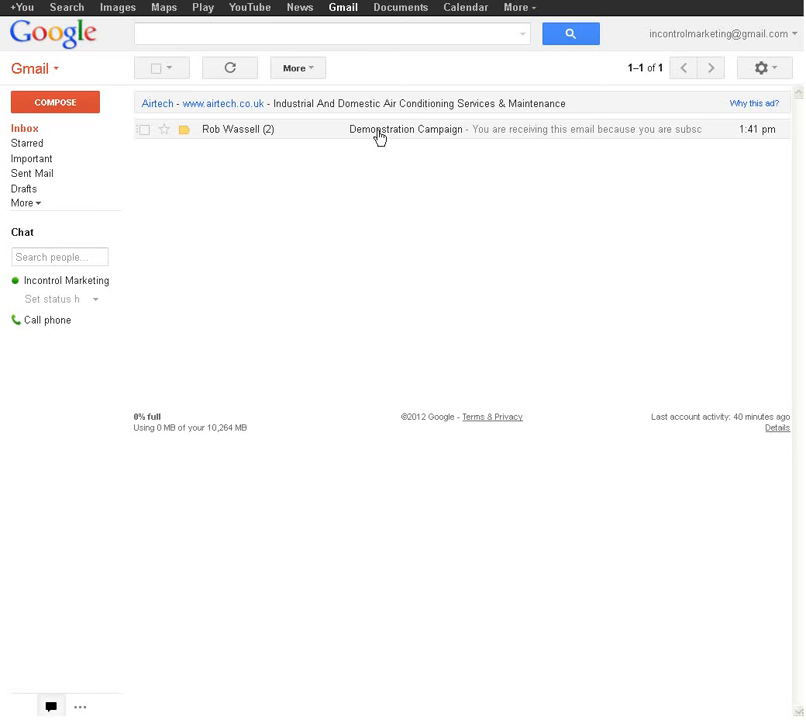
left_click(380, 138)
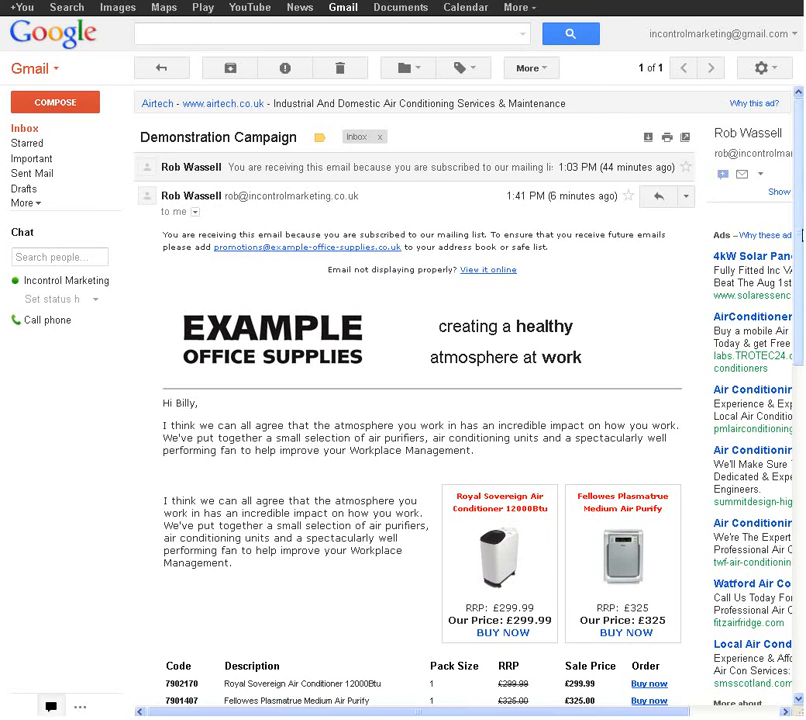
mouse_move(799, 288)
left_mouse_down()
mouse_move(797, 442)
mouse_move(786, 288)
left_mouse_up()
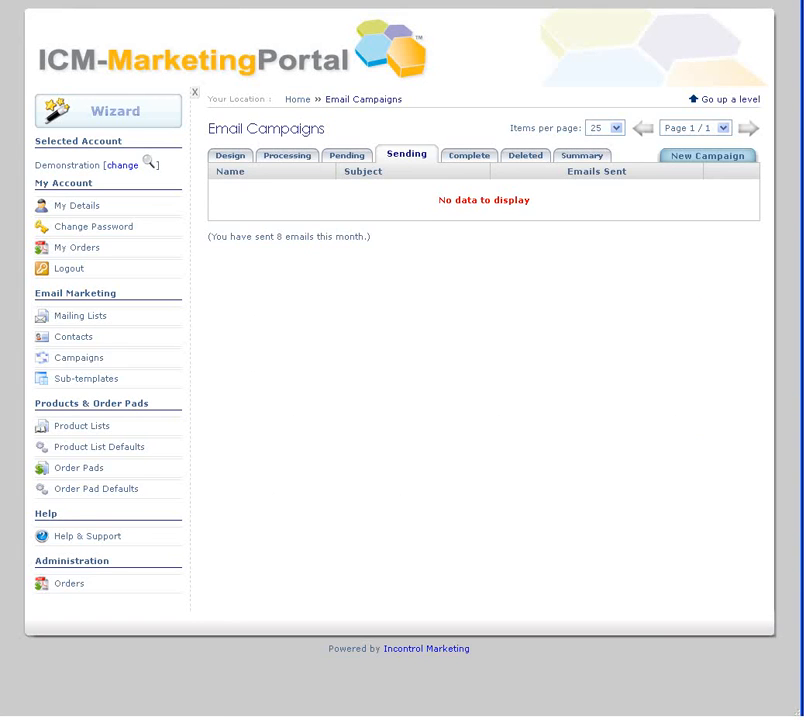
- Switch back to ICM-MarketingPortal and show the completed email campaigns
left_click(457, 158)
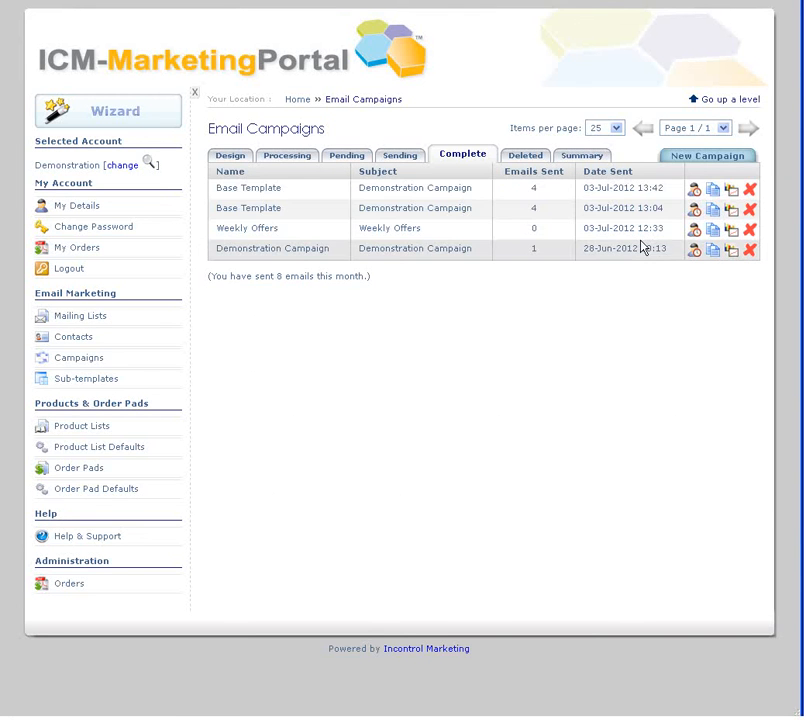
- View the contacts who opened the Base Template campaign sent 03-Jul-2012 13:42 through its campaign report, and return to the campaigns
left_click(731, 190)
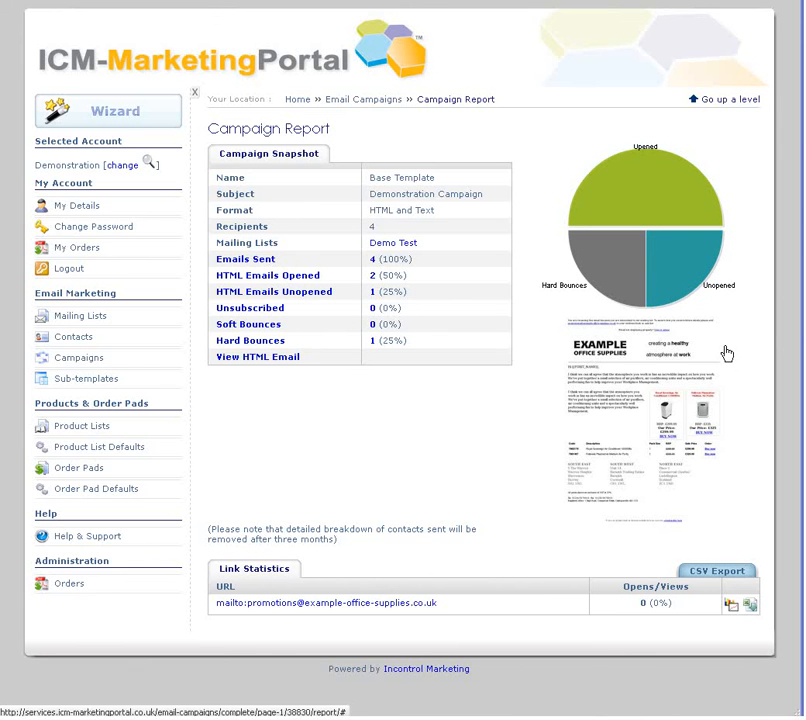
left_click(373, 276)
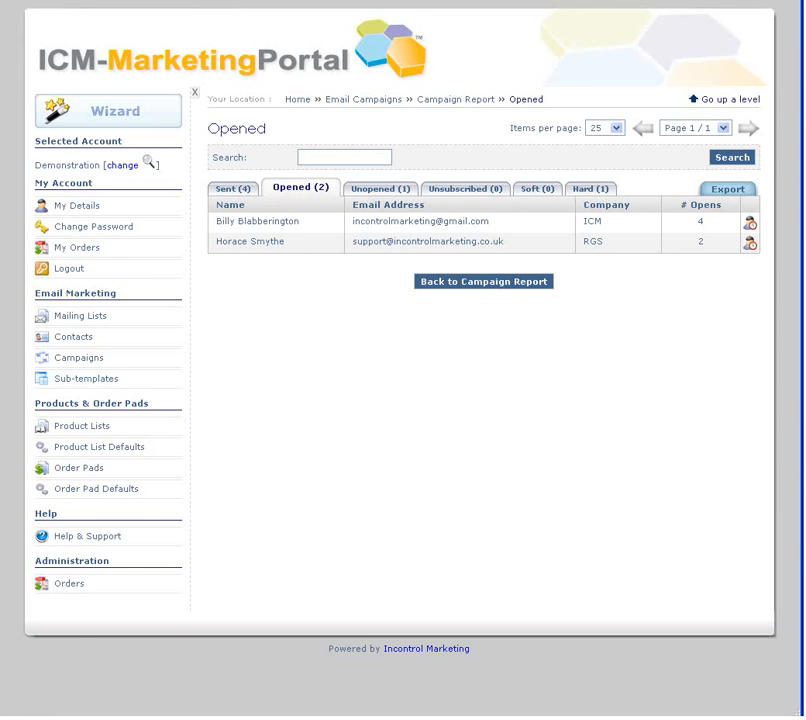
left_click(100, 357)
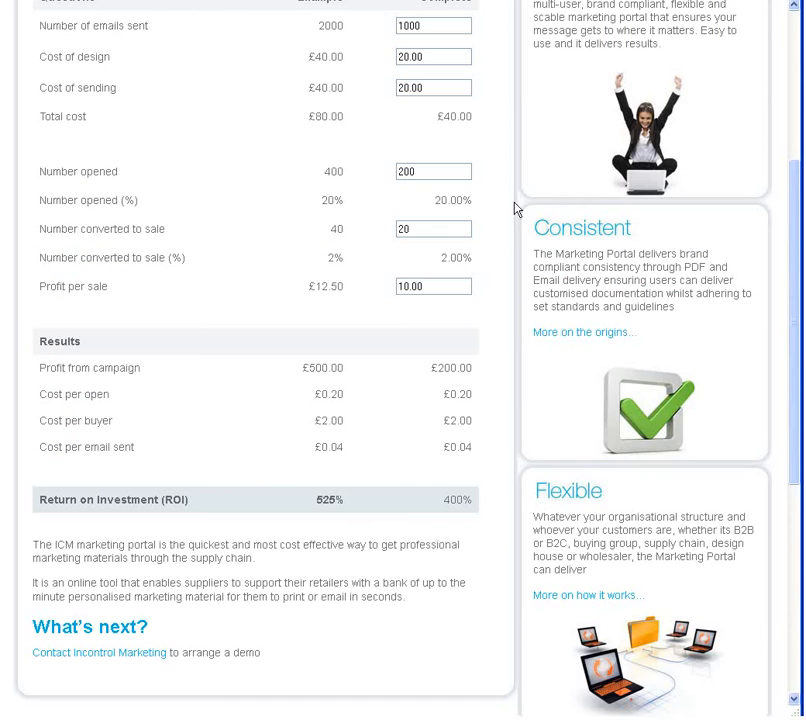
- Review the ICM Marketing Portal ROI Calculator's inputs and Return on Investment result, and open the Incontrol Marketing contact page for arranging a demo
left_click_drag(795, 393, 797, 234)
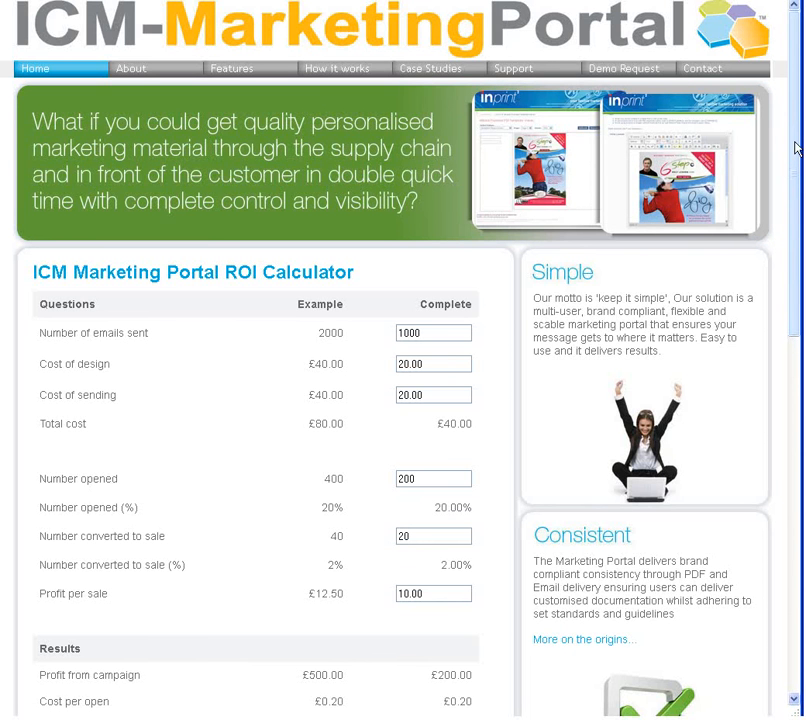
left_click_drag(795, 127, 784, 306)
left_click_drag(477, 451, 440, 460)
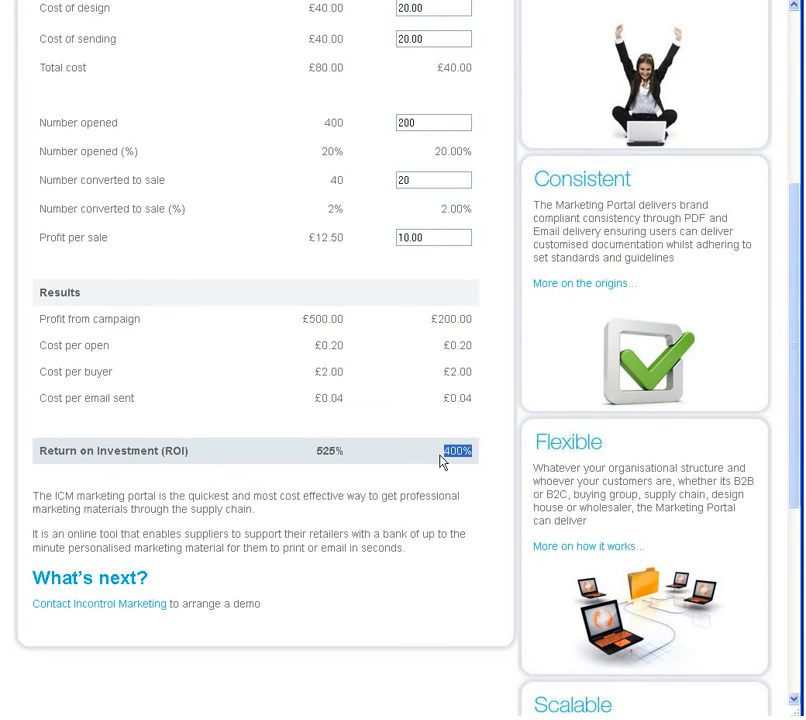
left_click(125, 606)
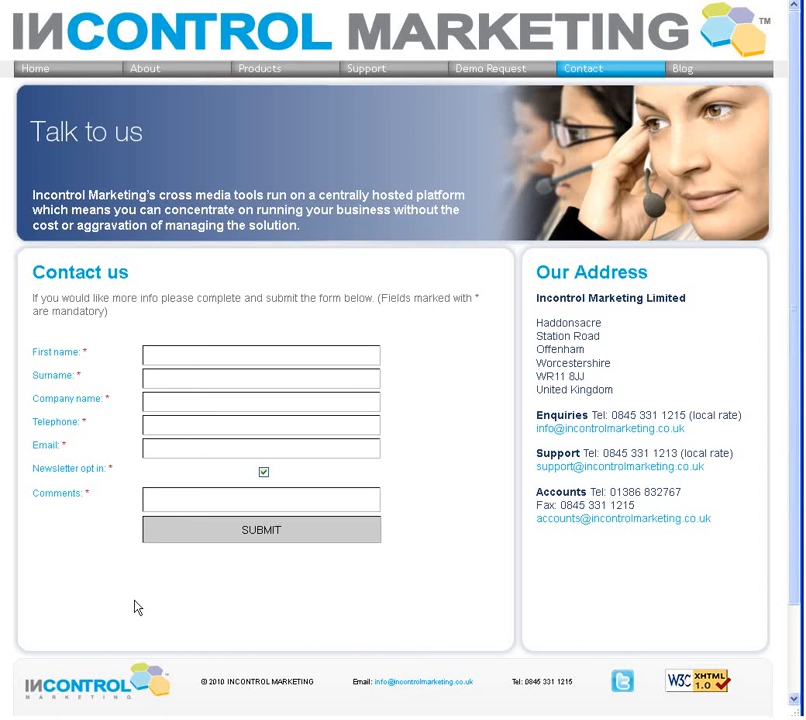